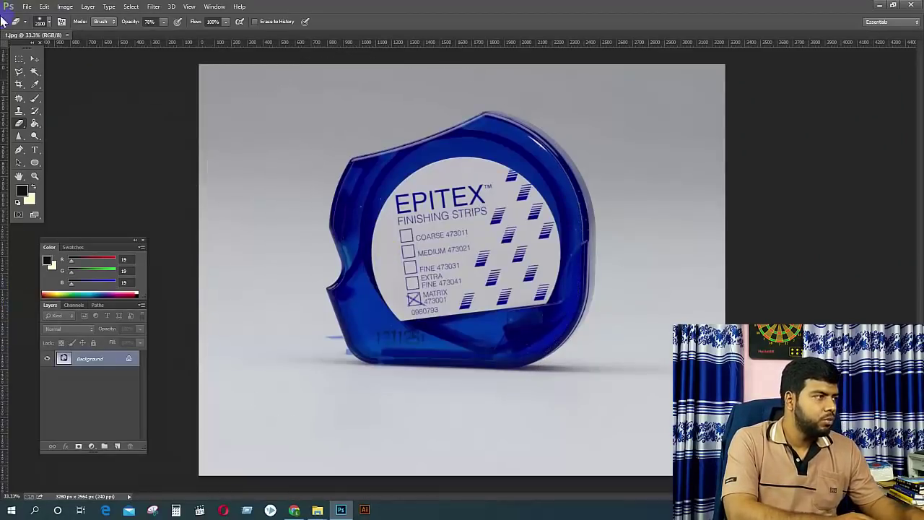
Step: Examine the blue EPITEX dispenser photo at 100% zoom, from its upper edge to the base
{"action": "left_click", "coordinate": [34, 60]}
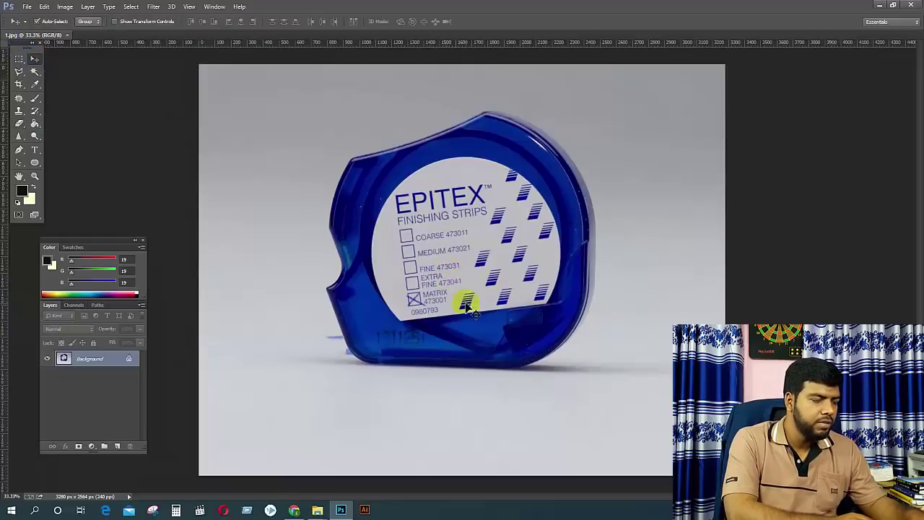
{"action": "key", "text": "ctrl+plus"}
{"action": "key", "text": "ctrl+plus"}
{"action": "key", "text": "ctrl+plus"}
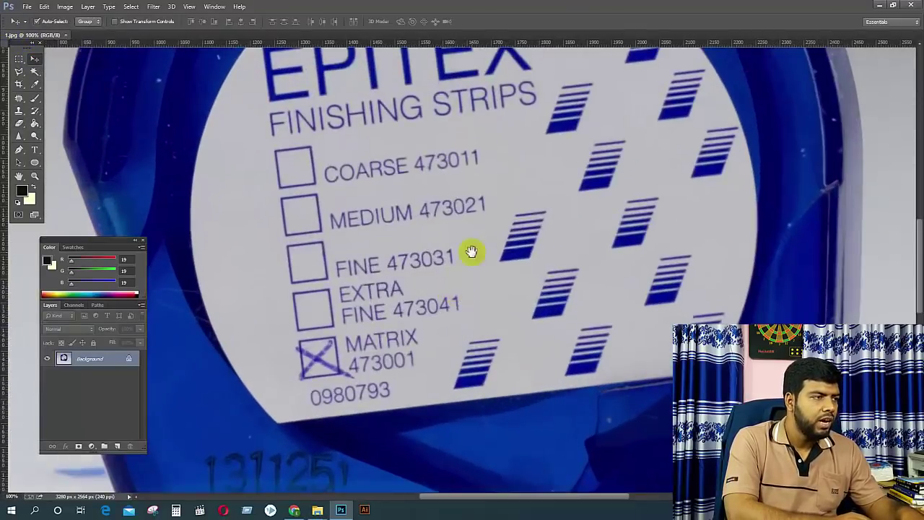
{"action": "left_click_drag", "start_coordinate": [457, 160], "coordinate": [505, 348]}
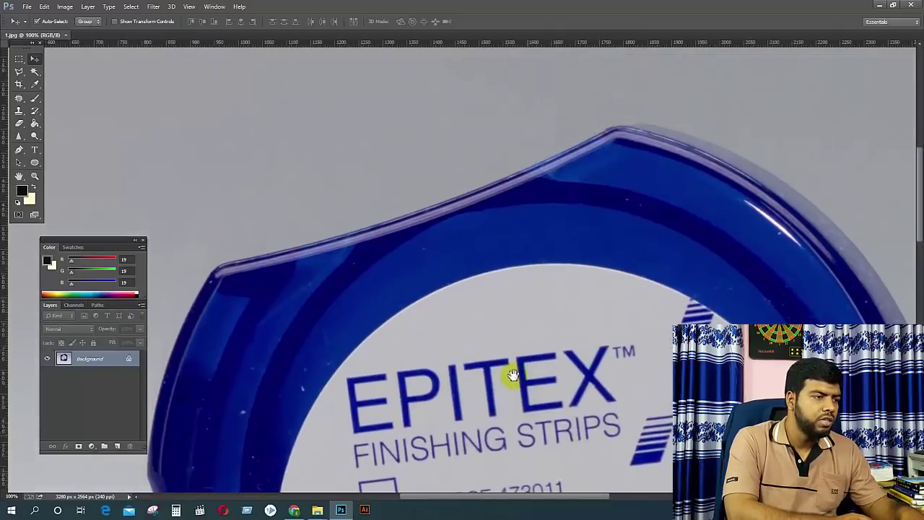
{"action": "left_click_drag", "start_coordinate": [510, 404], "coordinate": [539, 181]}
{"action": "left_click_drag", "start_coordinate": [526, 325], "coordinate": [514, 223]}
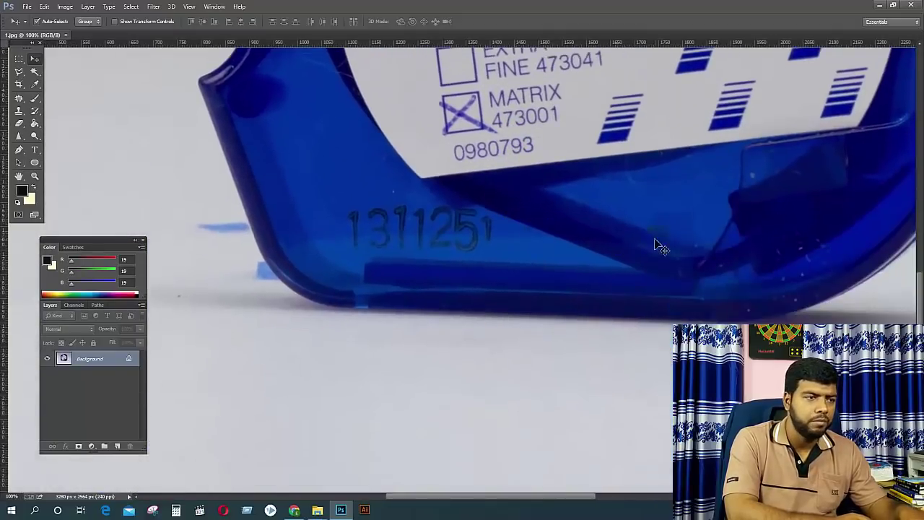
{"action": "left_click_drag", "start_coordinate": [491, 87], "coordinate": [499, 296]}
{"action": "left_click_drag", "start_coordinate": [509, 412], "coordinate": [497, 250]}
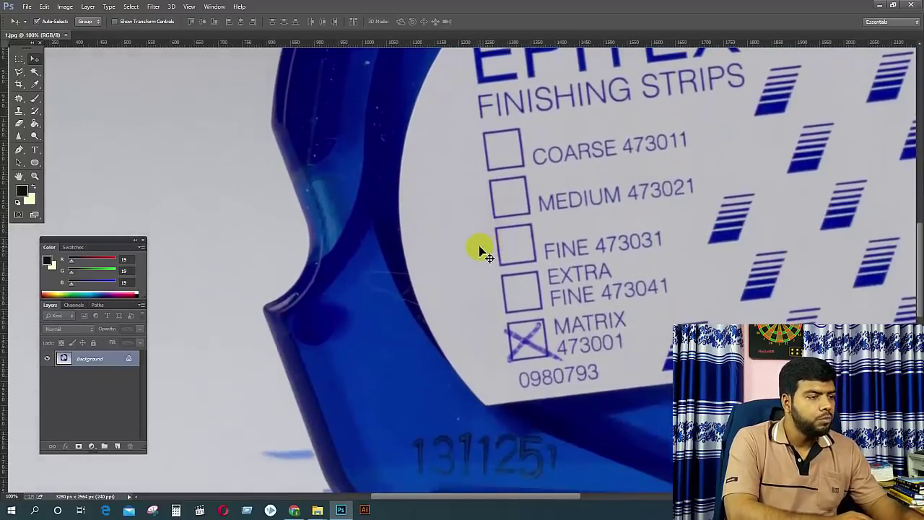
Step: Examine the dispenser's blue plastic and white label at 300% zoom for dust specks, scratches and stray marks
{"action": "scroll", "coordinate": [546, 345], "scroll_direction": "up", "scroll_amount": 2}
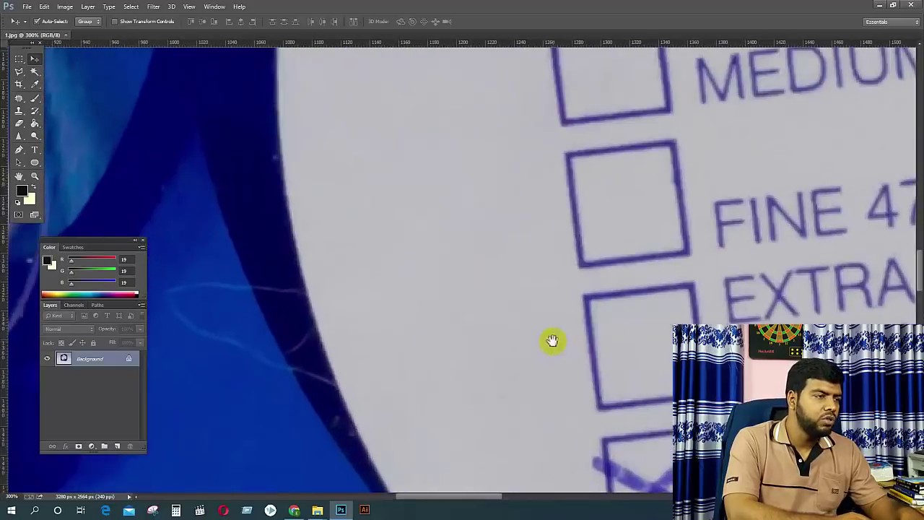
{"action": "left_click_drag", "start_coordinate": [553, 340], "coordinate": [493, 177]}
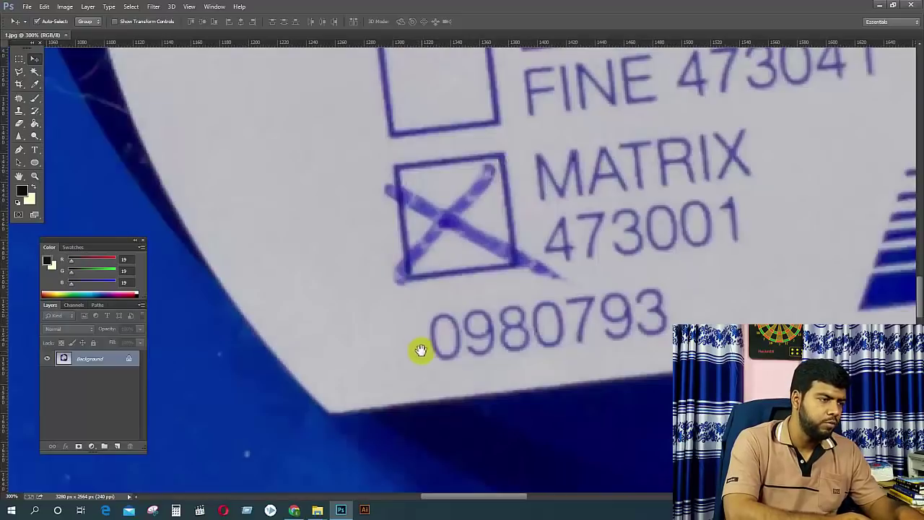
{"action": "scroll", "coordinate": [419, 351], "scroll_direction": "down", "scroll_amount": 5}
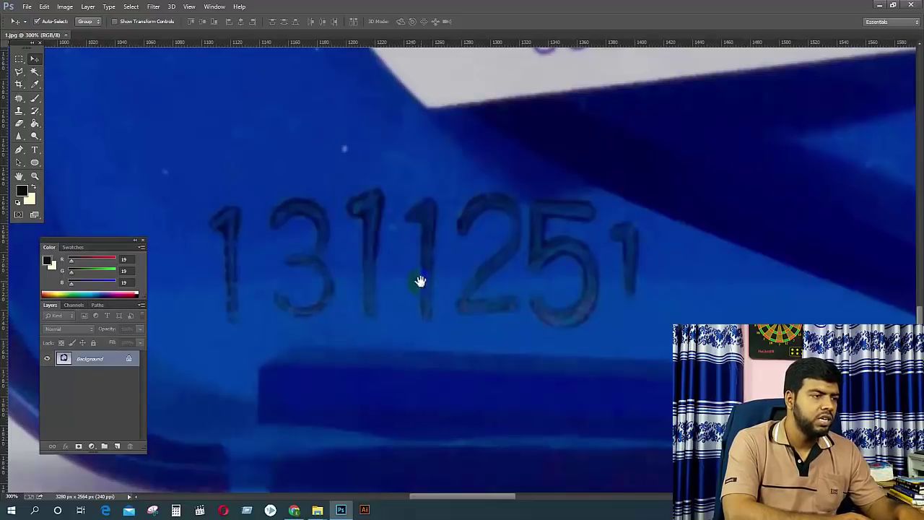
{"action": "scroll", "coordinate": [420, 281], "scroll_direction": "up", "scroll_amount": 5}
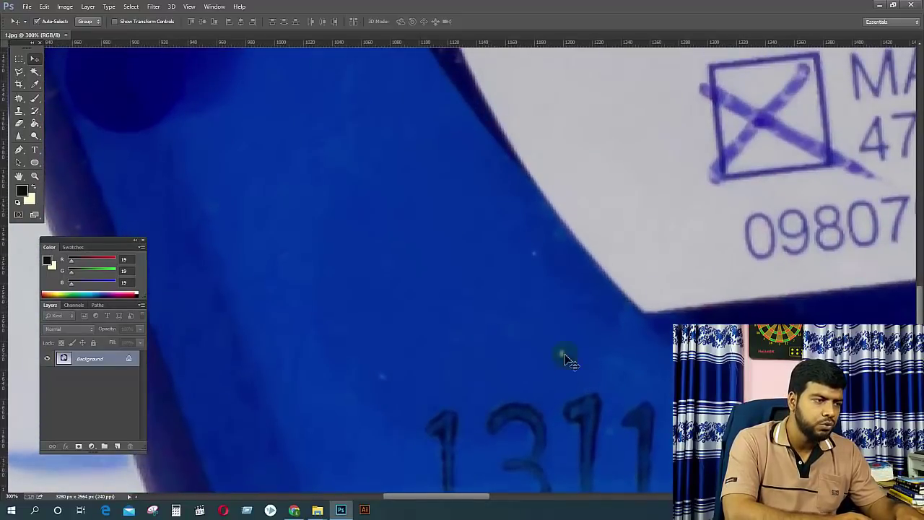
{"action": "left_click_drag", "start_coordinate": [421, 250], "coordinate": [452, 318]}
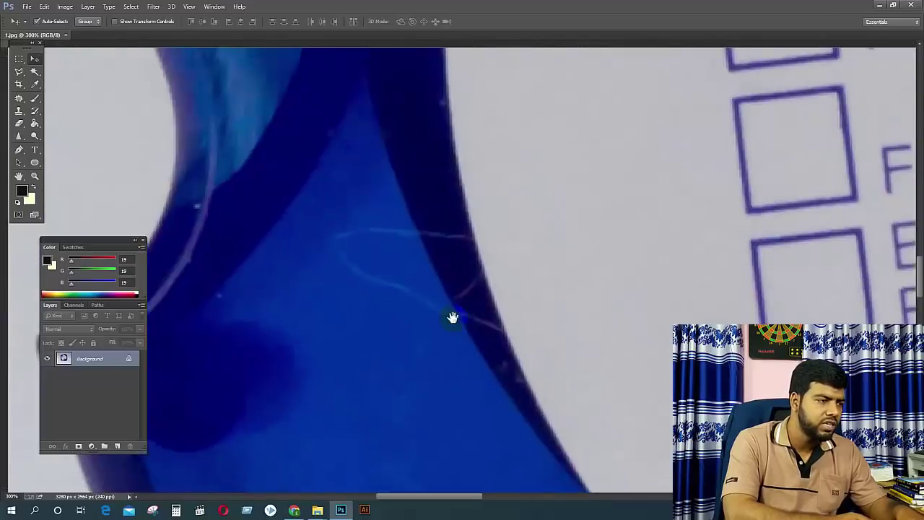
{"action": "scroll", "coordinate": [469, 344], "scroll_direction": "up", "scroll_amount": 5}
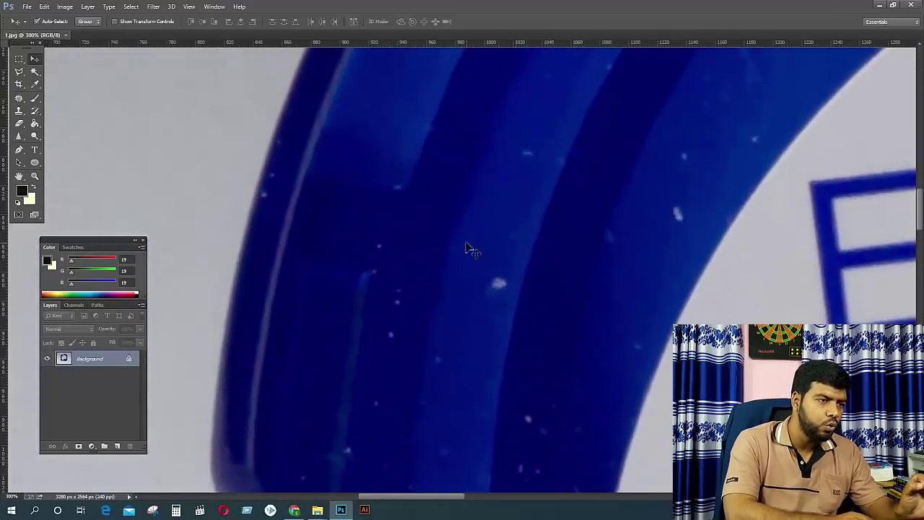
{"action": "left_click_drag", "start_coordinate": [711, 164], "coordinate": [576, 361]}
{"action": "scroll", "coordinate": [569, 380], "scroll_direction": "down", "scroll_amount": 10}
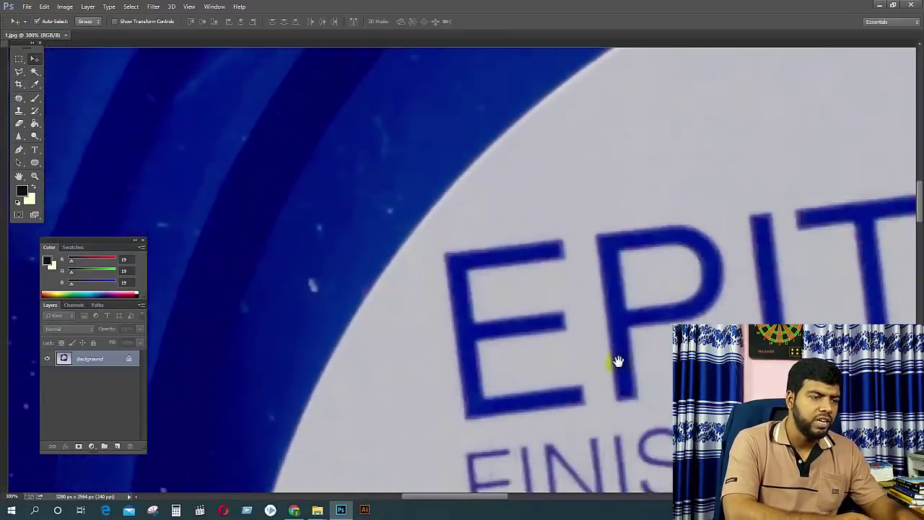
{"action": "scroll", "coordinate": [607, 216], "scroll_direction": "down", "scroll_amount": 5}
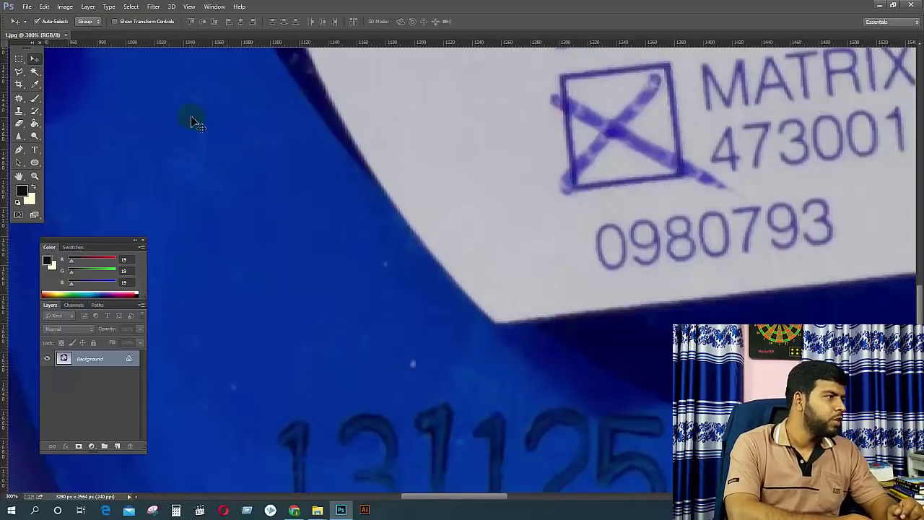
{"action": "left_click", "coordinate": [19, 73]}
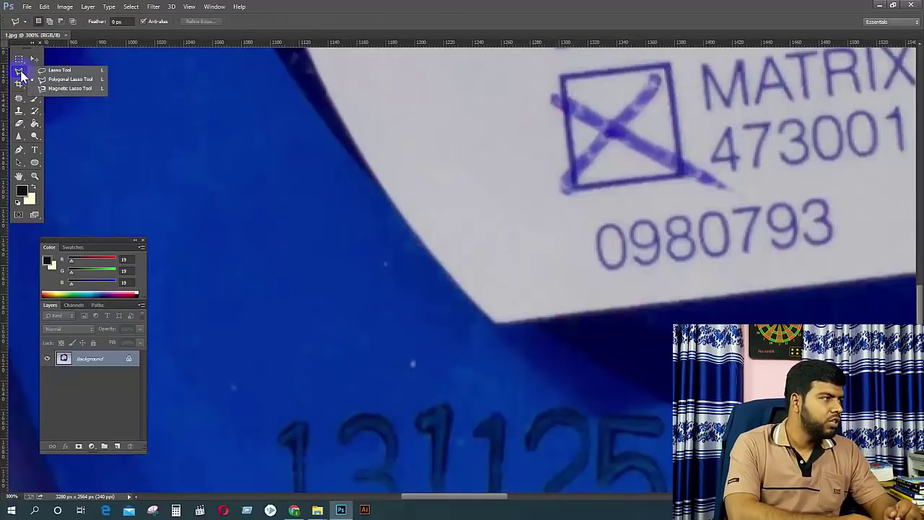
{"action": "left_click", "coordinate": [21, 75]}
{"action": "left_click", "coordinate": [33, 86]}
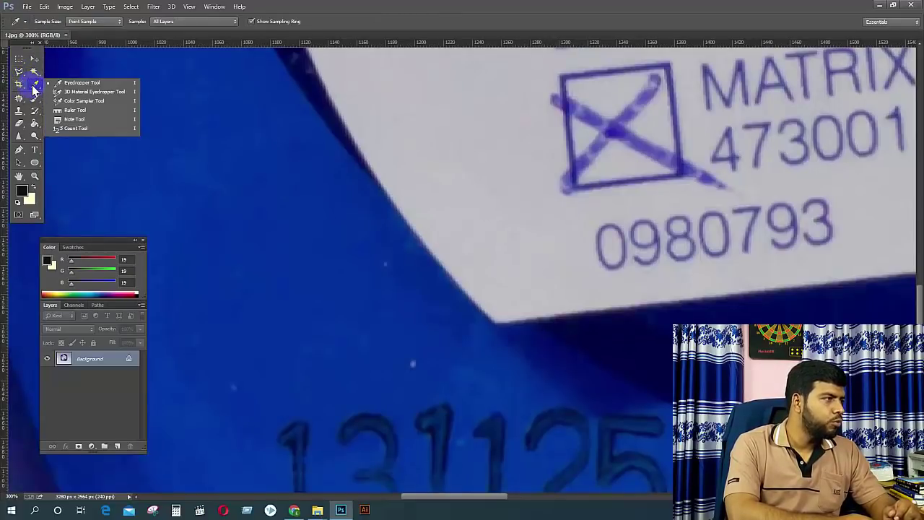
Step: Activate the Spot Healing Brush and set its brush size to 20 px
{"action": "left_click", "coordinate": [20, 102]}
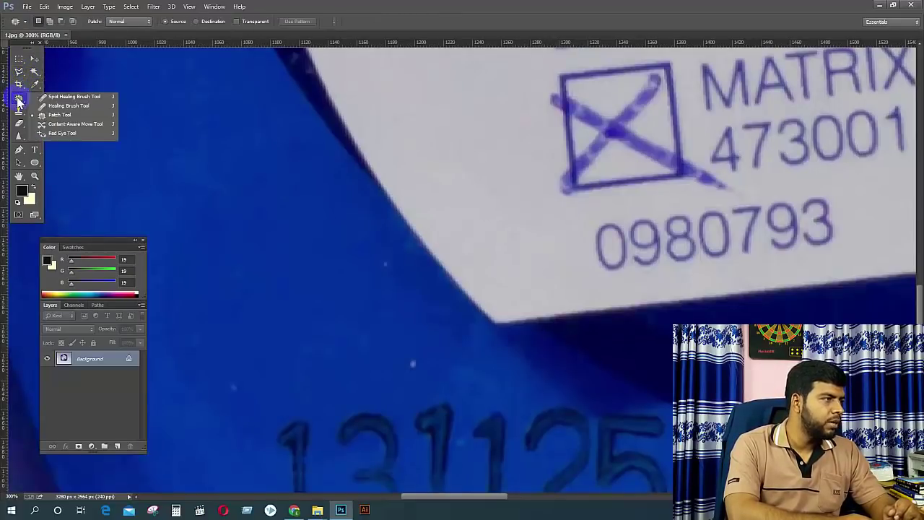
{"action": "left_click", "coordinate": [65, 99]}
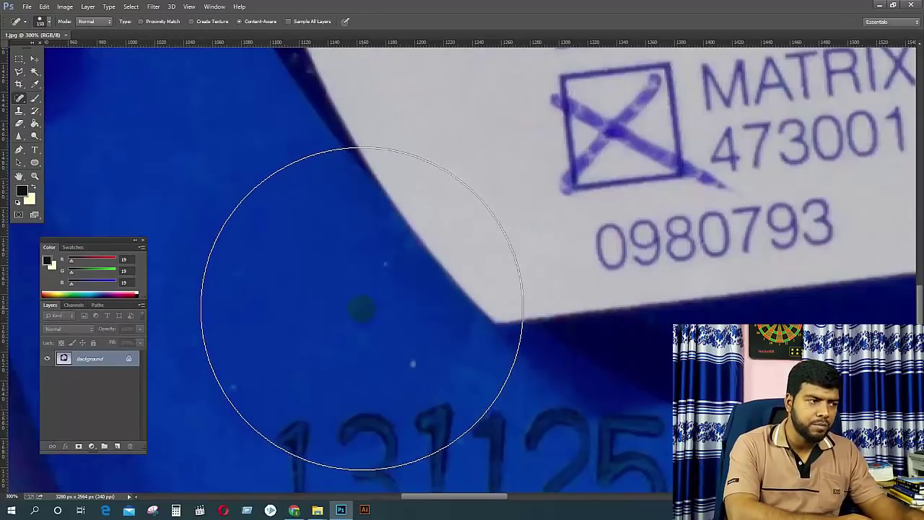
{"action": "key", "text": "bracketright"}
{"action": "key", "text": "bracketright"}
{"action": "key", "text": "bracketright"}
{"action": "key", "text": "bracketright"}
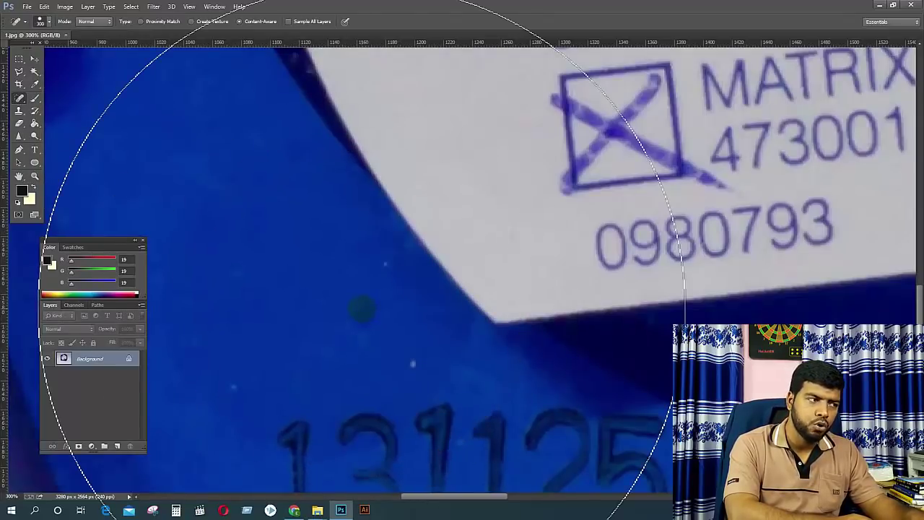
{"action": "key", "text": "bracketright"}
{"action": "key", "text": "bracketright"}
{"action": "key", "text": "bracketleft"}
{"action": "key", "text": "bracketleft"}
{"action": "key", "text": "bracketleft"}
{"action": "key", "text": "bracketleft"}
{"action": "key", "text": "bracketleft"}
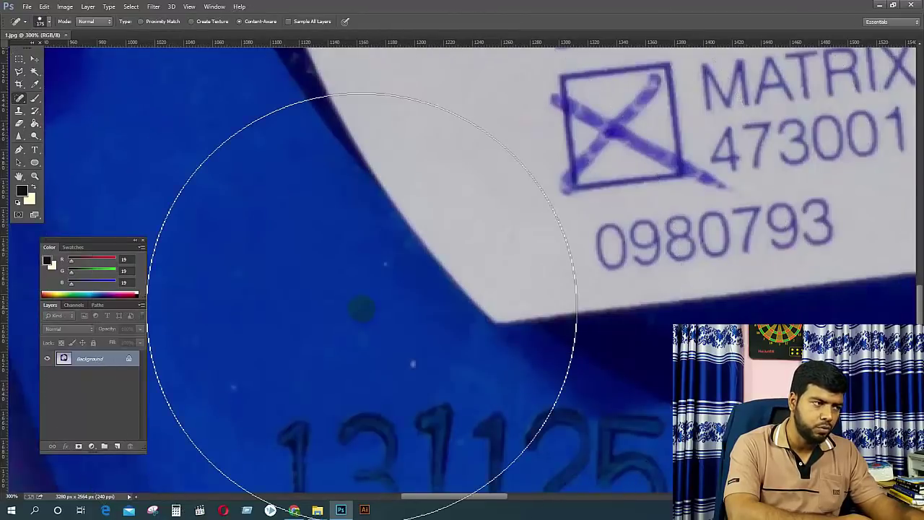
{"action": "key", "text": "bracketleft"}
{"action": "key", "text": "bracketleft"}
{"action": "key", "text": "bracketleft"}
{"action": "key", "text": "bracketleft"}
{"action": "key", "text": "bracketleft"}
{"action": "key", "text": "bracketleft"}
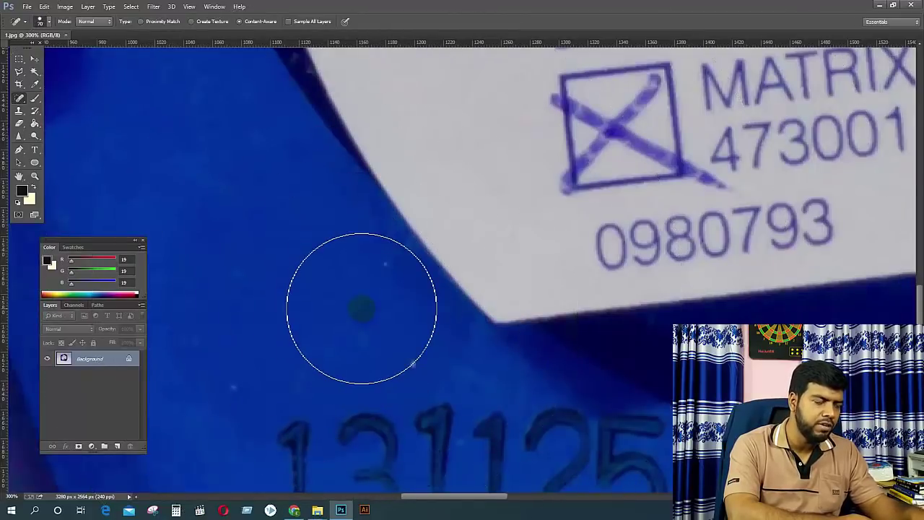
{"action": "key", "text": "bracketleft"}
{"action": "key", "text": "bracketleft"}
{"action": "key", "text": "bracketleft"}
{"action": "key", "text": "bracketleft"}
{"action": "key", "text": "bracketleft"}
{"action": "key", "text": "space"}
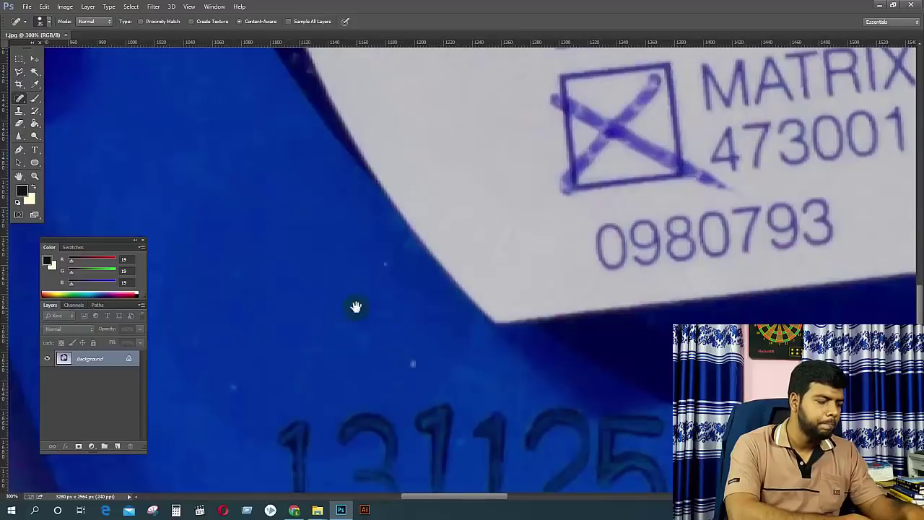
{"action": "left_click_drag", "start_coordinate": [356, 320], "coordinate": [355, 289]}
{"action": "key", "text": "bracketleft"}
{"action": "key", "text": "bracketleft"}
{"action": "key", "text": "bracketleft"}
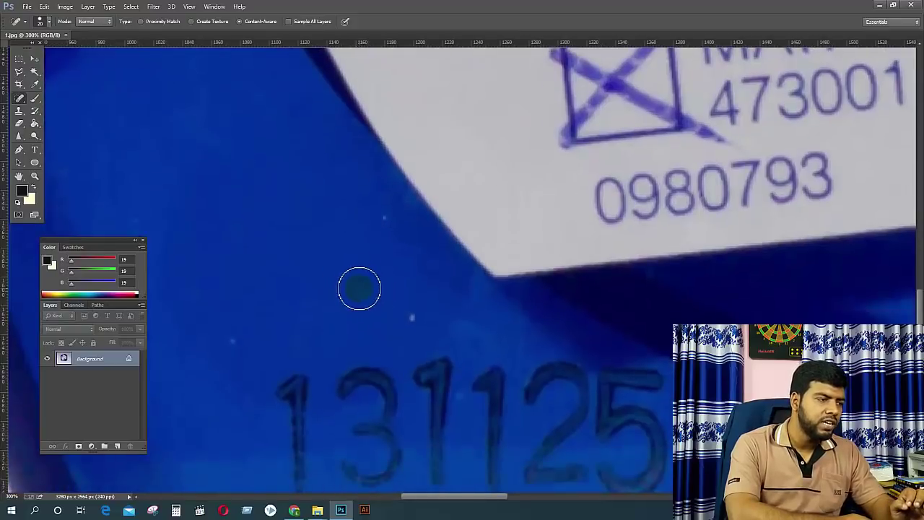
Step: Spot-heal the three light dust specks on the blue plastic above the stamped digits
{"action": "left_click", "coordinate": [407, 318]}
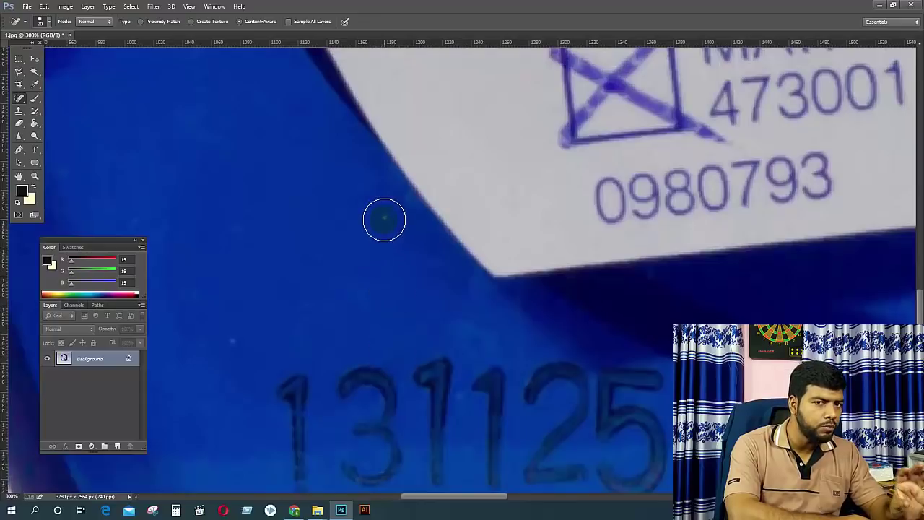
{"action": "left_click", "coordinate": [384, 218]}
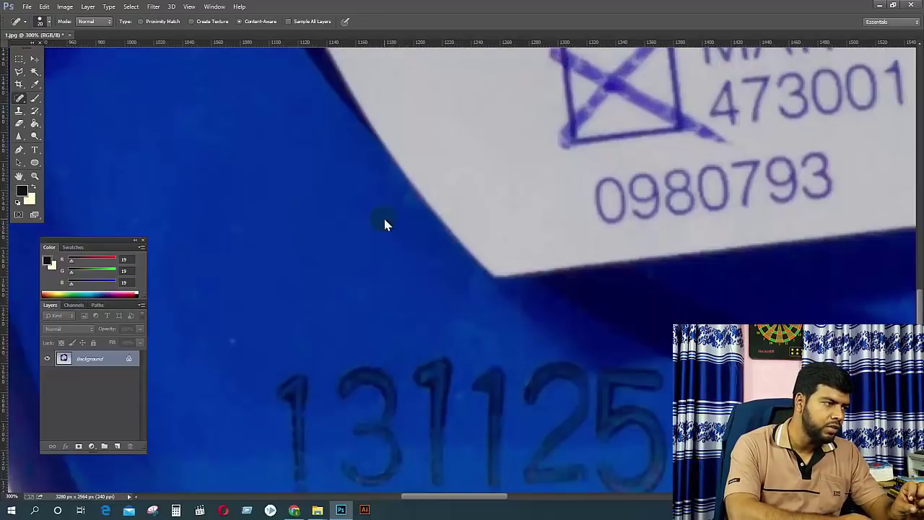
{"action": "left_click", "coordinate": [236, 336]}
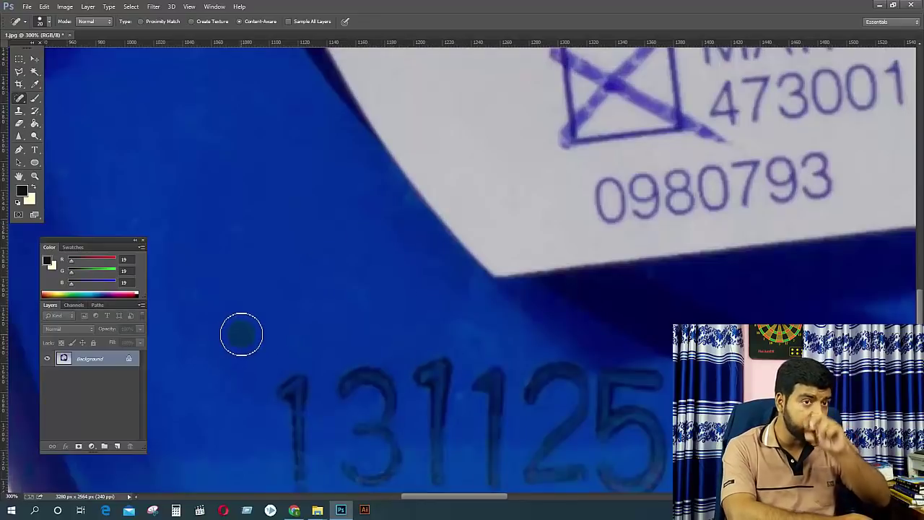
Step: Spot-heal the upper-left end of the pen cross that sticks out of the MATRIX checkbox, including its leftover mark
{"action": "left_click", "coordinate": [532, 262]}
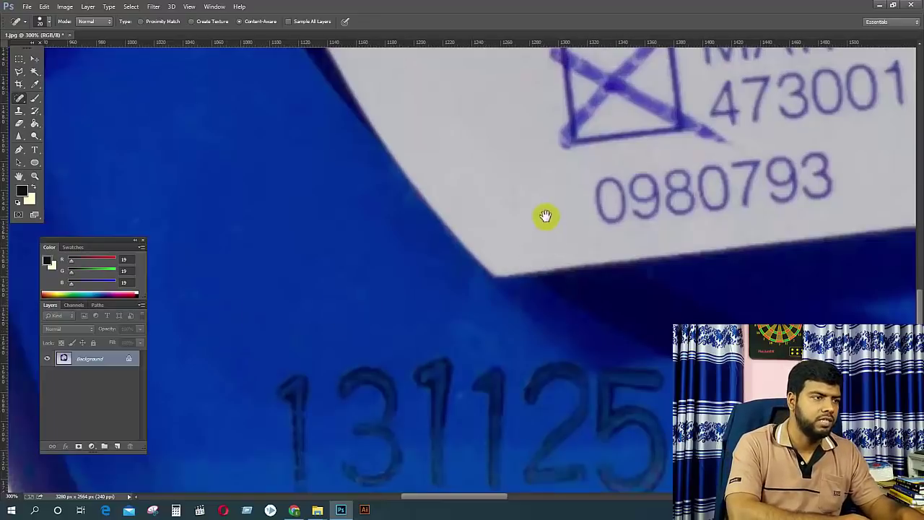
{"action": "scroll", "coordinate": [535, 275], "scroll_direction": "up", "scroll_amount": 5}
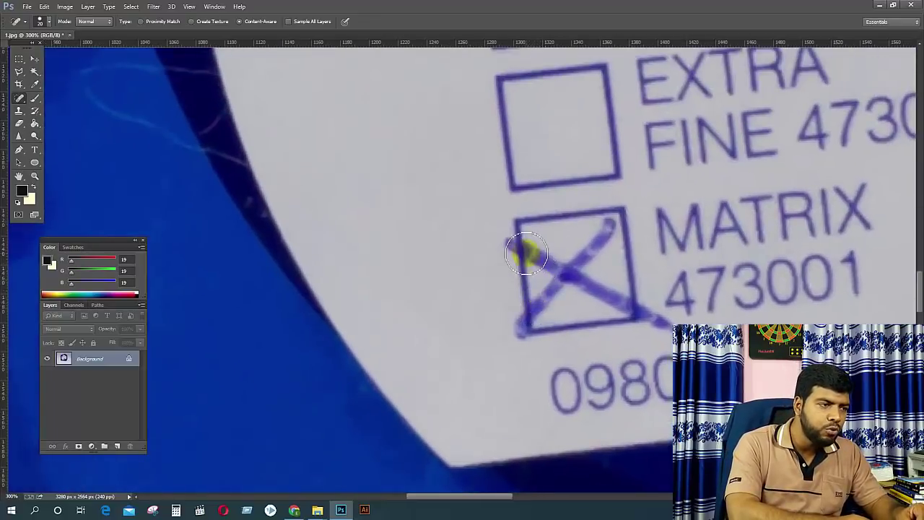
{"action": "left_click", "coordinate": [522, 246]}
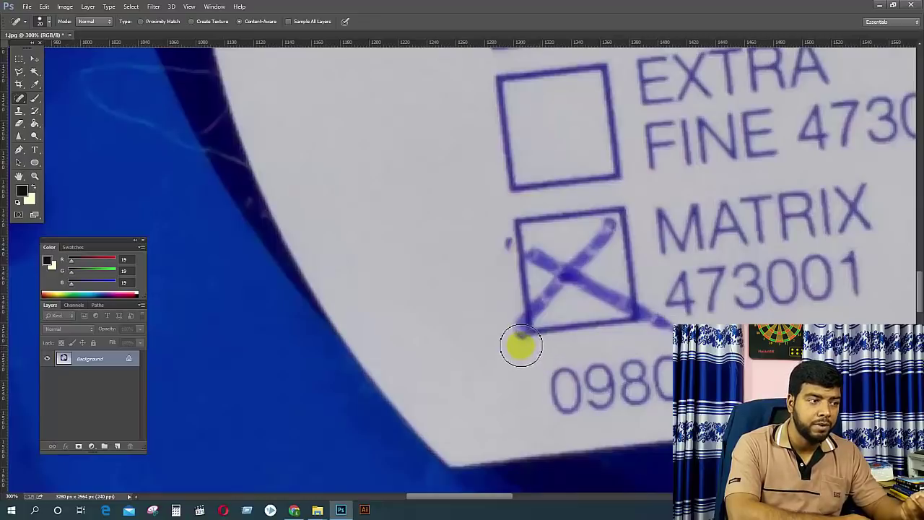
{"action": "left_click", "coordinate": [525, 315]}
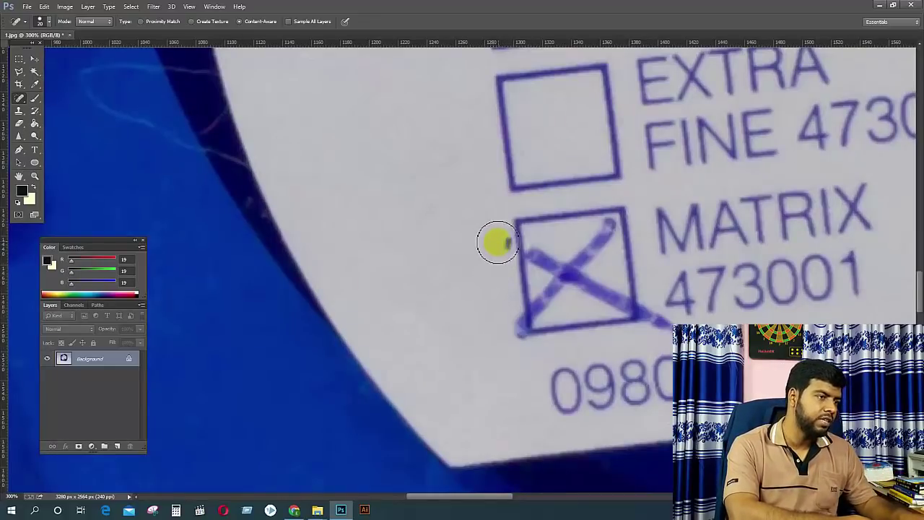
{"action": "left_click", "coordinate": [499, 244]}
{"action": "left_click", "coordinate": [498, 244]}
Step: Switch to the Healing Brush at 30 px and try it on the blue plastic above the digits without a source point
{"action": "key", "text": "space"}
{"action": "left_click_drag", "start_coordinate": [486, 345], "coordinate": [533, 176]}
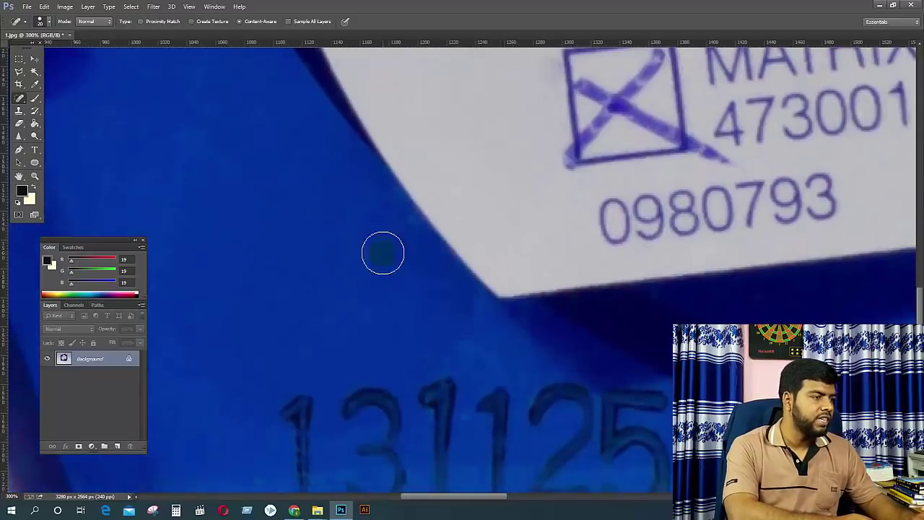
{"action": "right_click", "coordinate": [20, 101]}
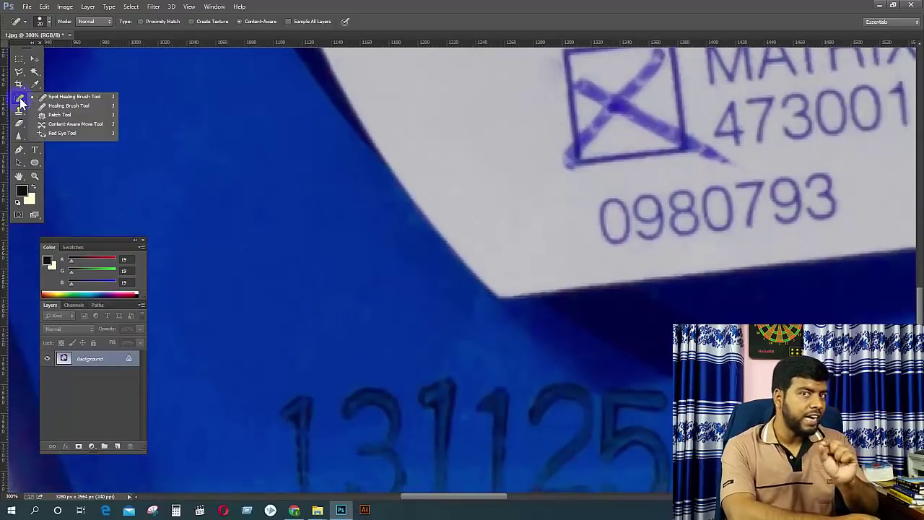
{"action": "left_click", "coordinate": [59, 106]}
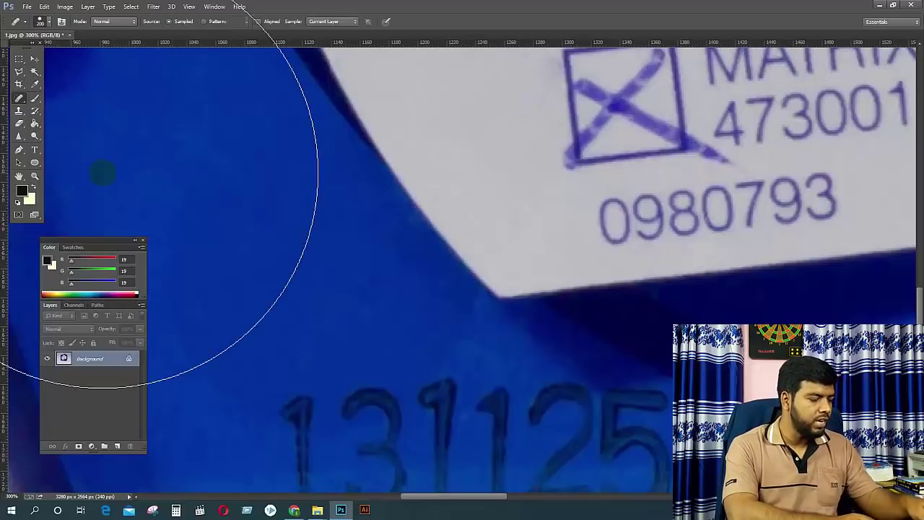
{"action": "key", "text": "bracketleft"}
{"action": "key", "text": "bracketleft"}
{"action": "key", "text": "bracketleft"}
{"action": "key", "text": "bracketleft"}
{"action": "key", "text": "bracketleft"}
{"action": "key", "text": "bracketleft"}
{"action": "key", "text": "bracketleft"}
{"action": "key", "text": "bracketleft"}
{"action": "key", "text": "bracketleft"}
{"action": "key", "text": "bracketleft"}
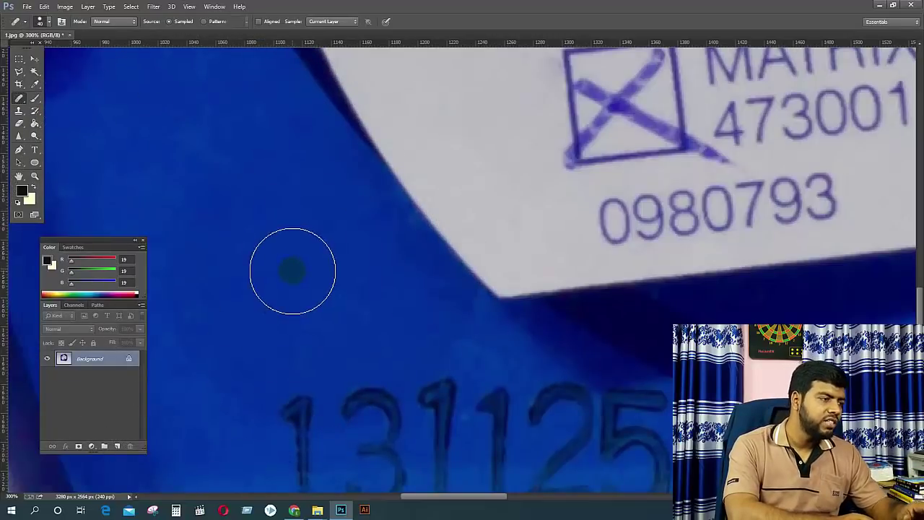
{"action": "left_click", "coordinate": [282, 311]}
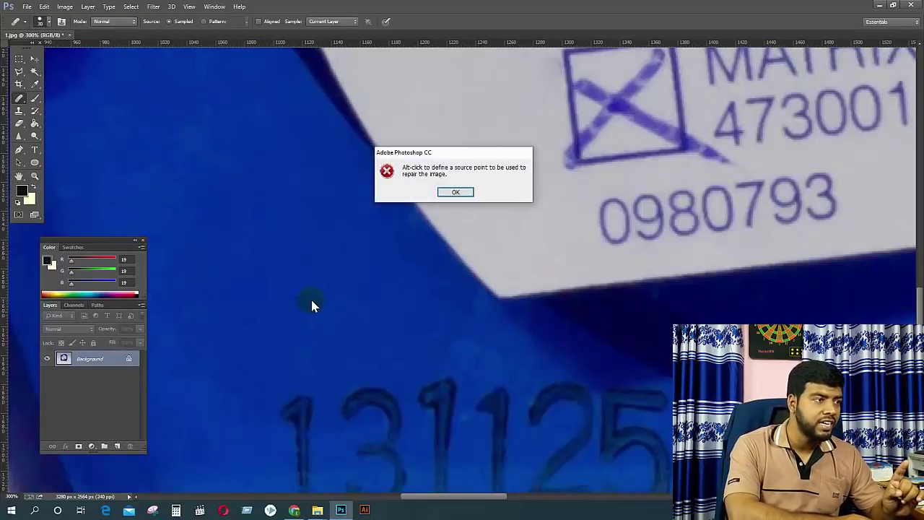
{"action": "left_click", "coordinate": [456, 192]}
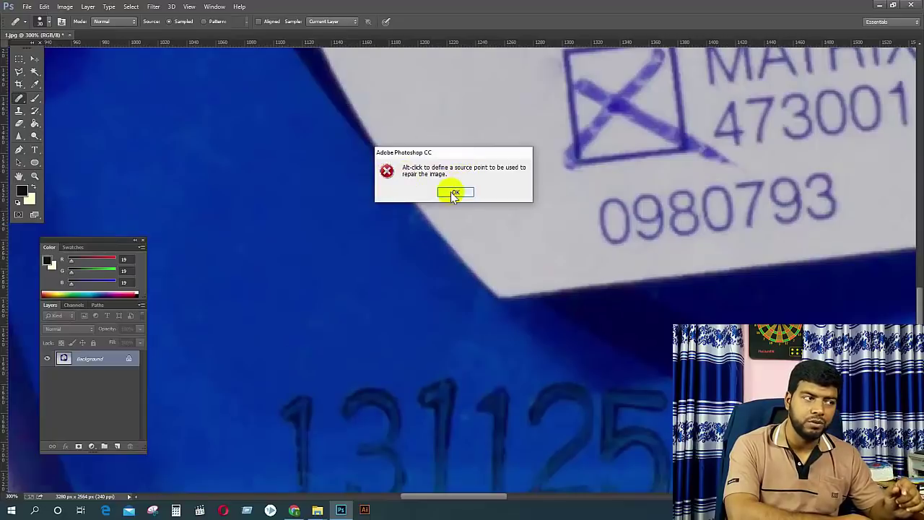
Step: Sample clean blue plastic as the Healing Brush source and heal away the upper parts of the first and third stamped digits
{"action": "left_click", "coordinate": [454, 192]}
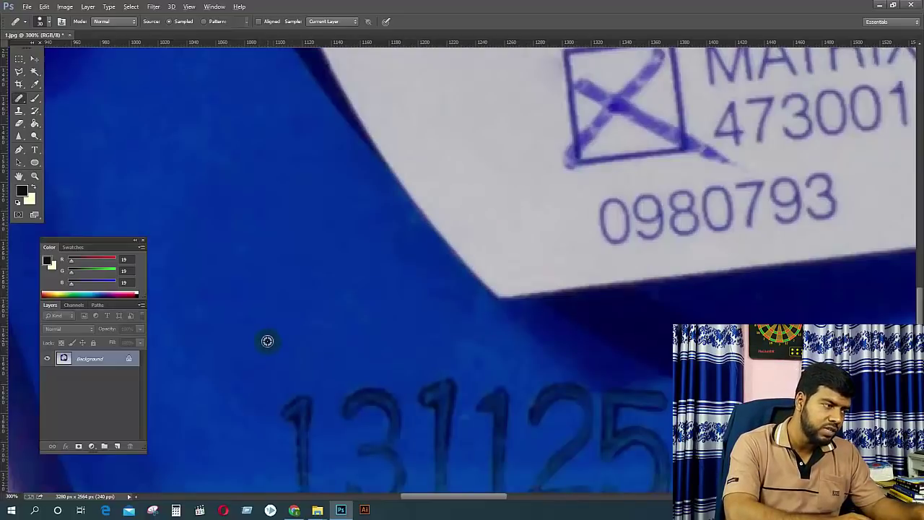
{"action": "left_click", "coordinate": [265, 358], "text": "alt"}
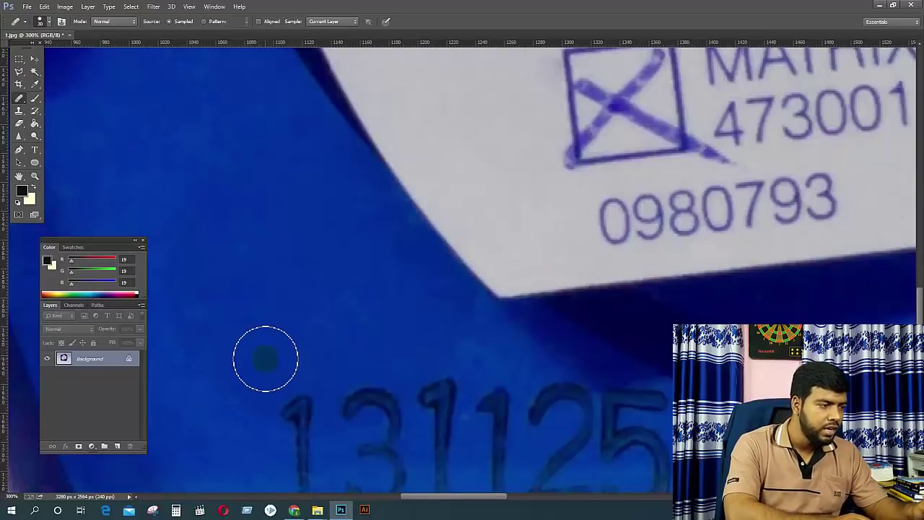
{"action": "left_click_drag", "start_coordinate": [296, 407], "coordinate": [299, 440]}
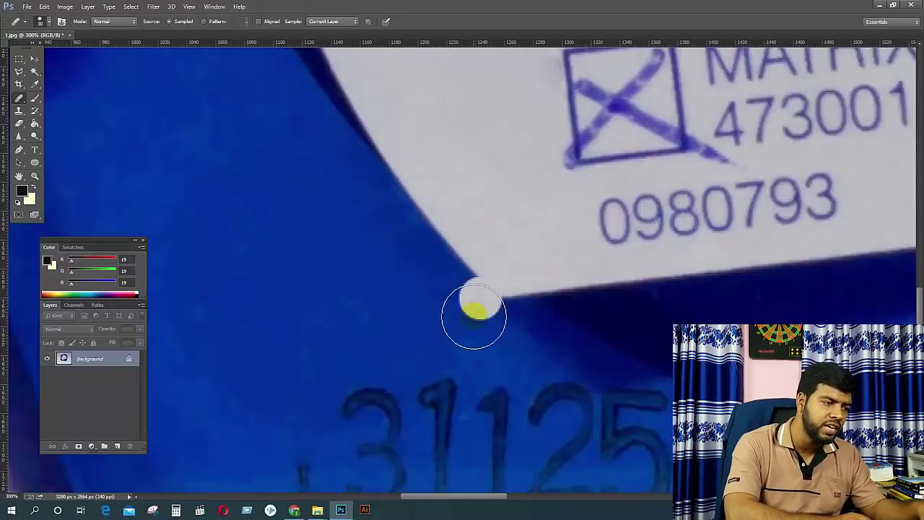
{"action": "mouse_move", "coordinate": [421, 454]}
{"action": "left_mouse_down"}
{"action": "mouse_move", "coordinate": [437, 402]}
{"action": "mouse_move", "coordinate": [425, 421]}
{"action": "mouse_move", "coordinate": [431, 397]}
{"action": "mouse_move", "coordinate": [328, 249]}
{"action": "left_mouse_up"}
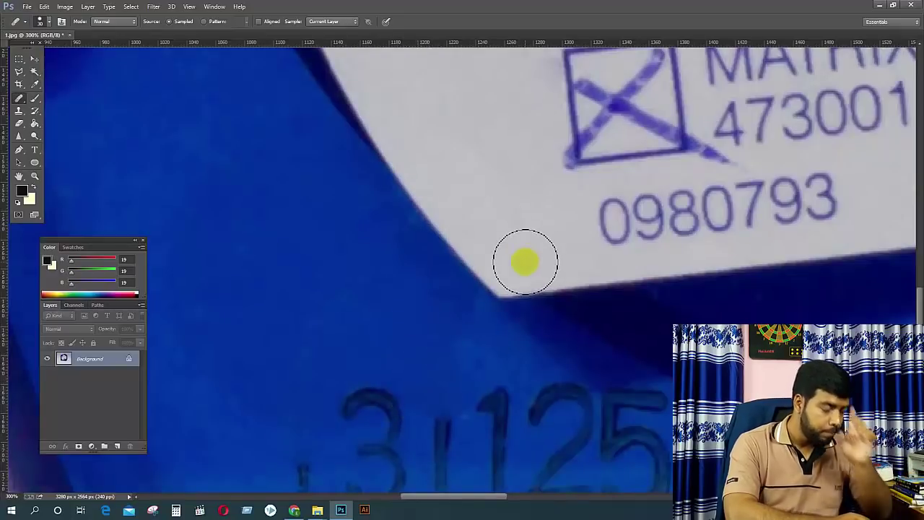
Step: Try healing the left edge of the MATRIX checkbox with its upper-left corner as the source, and undo it
{"action": "mouse_move", "coordinate": [570, 148]}
{"action": "left_mouse_down"}
{"action": "mouse_move", "coordinate": [553, 275]}
{"action": "mouse_move", "coordinate": [578, 282]}
{"action": "left_mouse_up"}
{"action": "left_click", "coordinate": [556, 216], "text": "alt"}
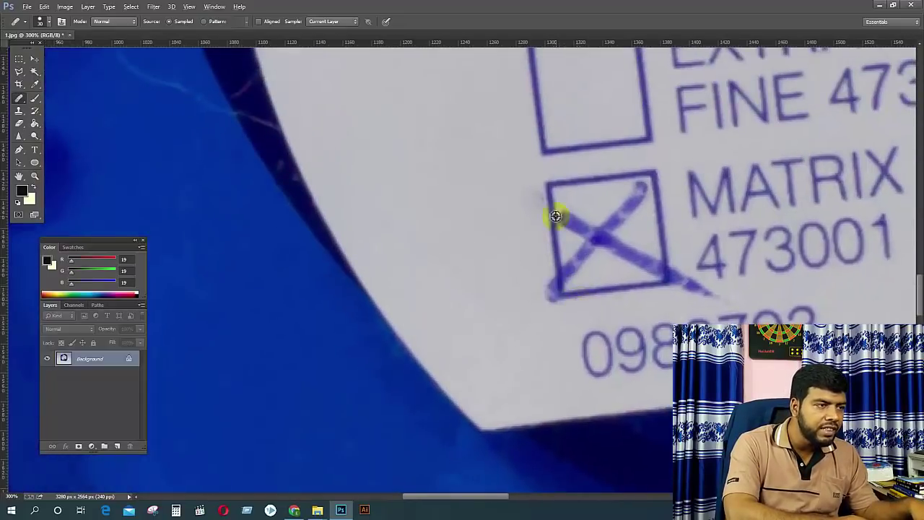
{"action": "left_click", "coordinate": [552, 188], "text": "alt"}
{"action": "left_click", "coordinate": [562, 219]}
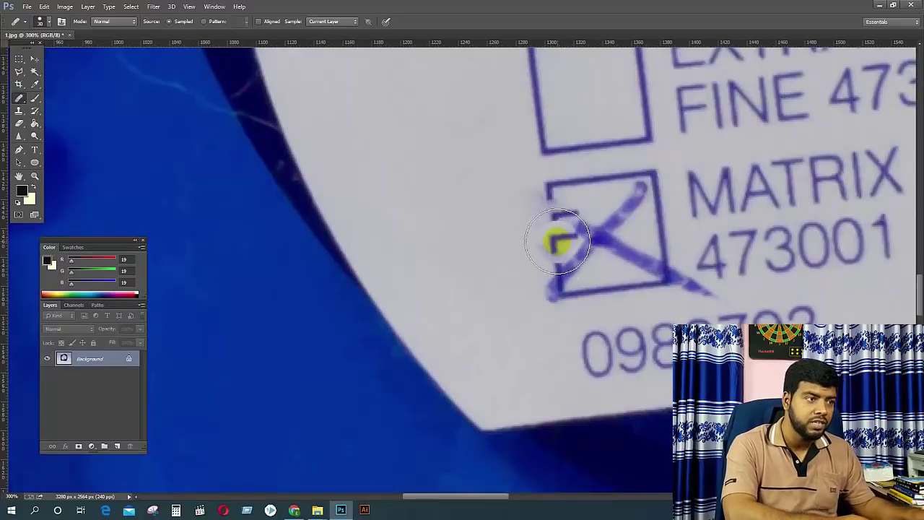
{"action": "key", "text": "ctrl+z"}
{"action": "left_click_drag", "start_coordinate": [557, 242], "coordinate": [630, 64]}
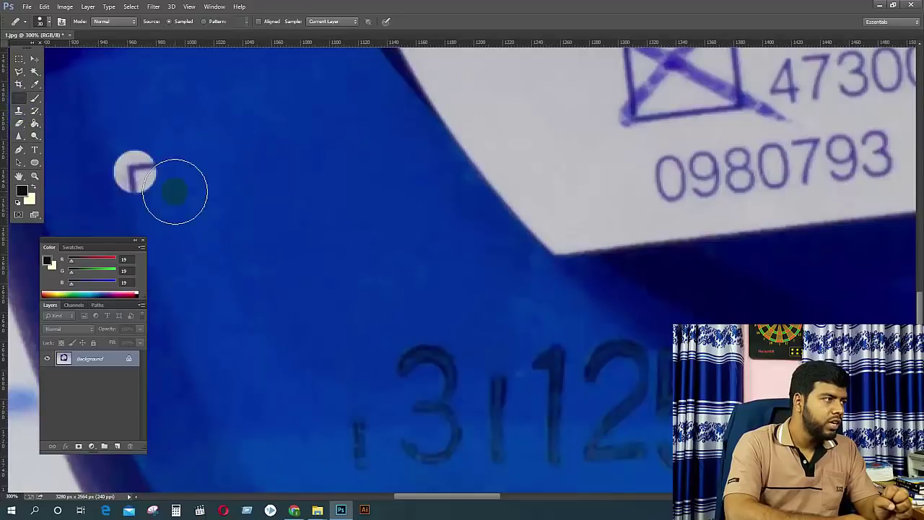
Step: Switch to the Patch Tool and replace the leftover stub of the first stamped digit with nearby clean blue plastic
{"action": "right_click", "coordinate": [19, 97]}
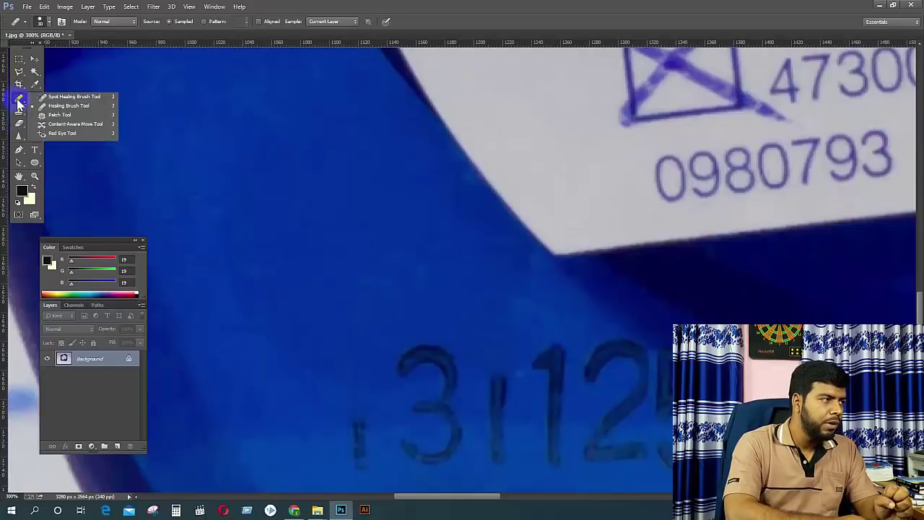
{"action": "left_click", "coordinate": [62, 114]}
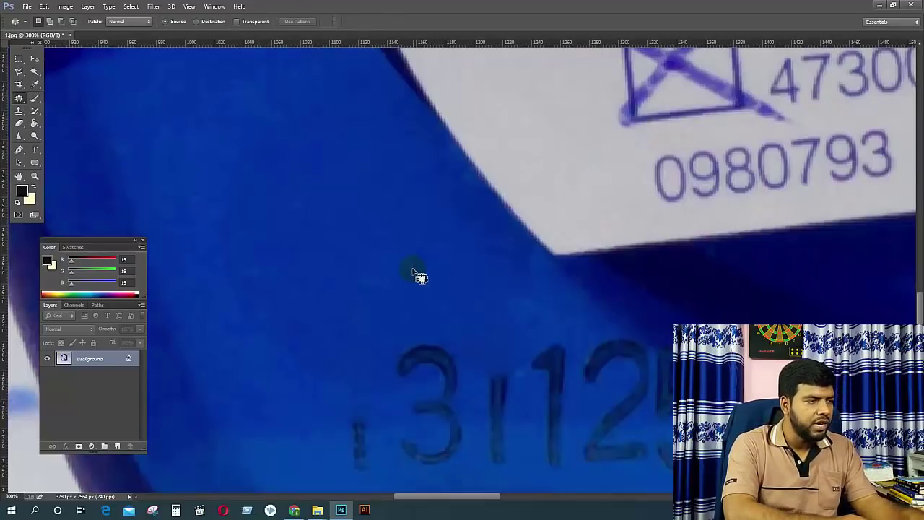
{"action": "key", "text": "ctrl+plus"}
{"action": "left_click_drag", "start_coordinate": [390, 262], "coordinate": [432, 48]}
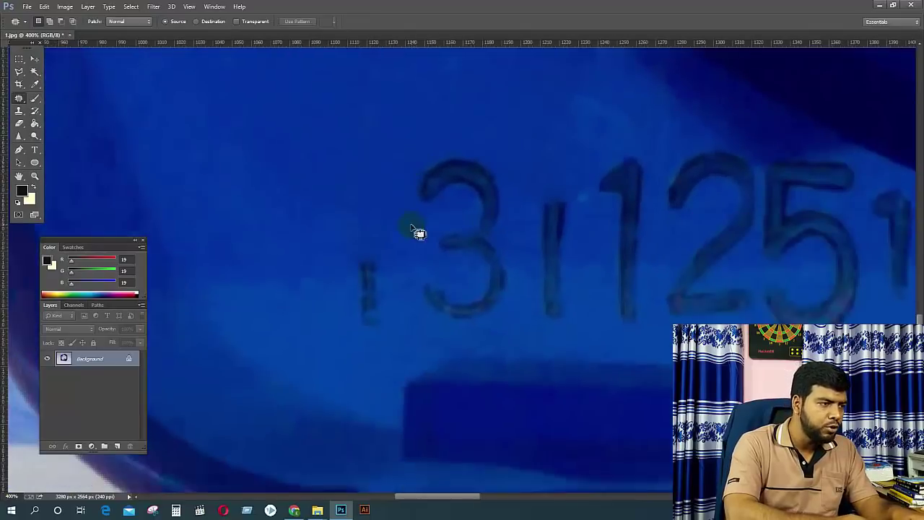
{"action": "left_click_drag", "start_coordinate": [377, 252], "coordinate": [405, 319]}
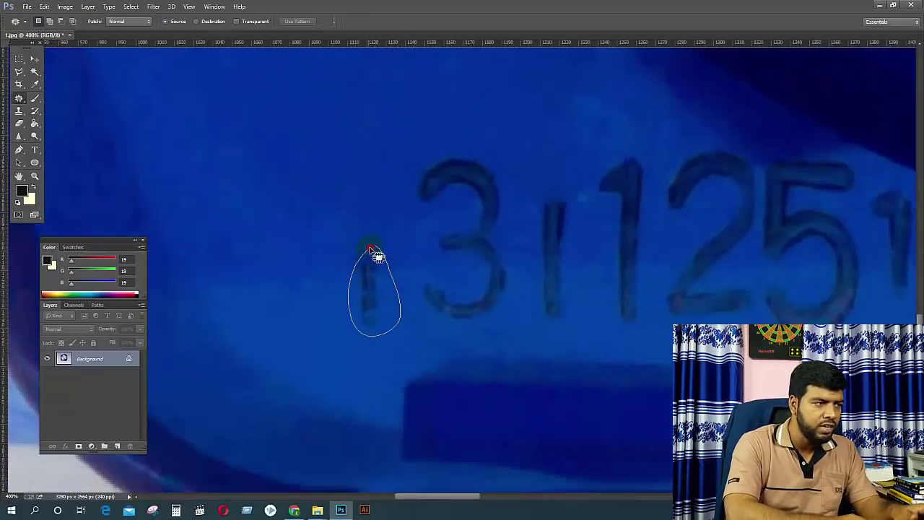
{"action": "left_click_drag", "start_coordinate": [372, 250], "coordinate": [377, 252]}
{"action": "left_click_drag", "start_coordinate": [378, 304], "coordinate": [293, 295]}
{"action": "key", "text": "ctrl+d"}
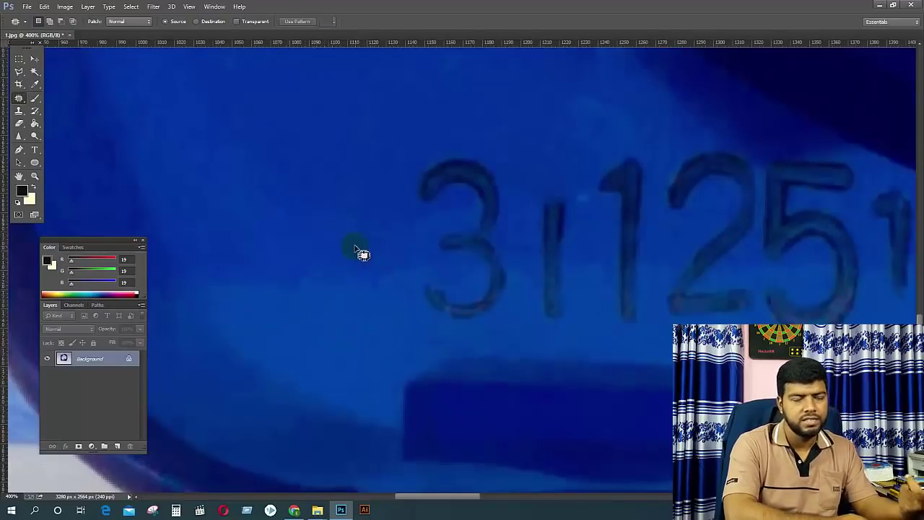
Step: Patch out the stamped 3 with clean blue plastic from its left and deselect
{"action": "mouse_move", "coordinate": [404, 195]}
{"action": "left_mouse_down"}
{"action": "mouse_move", "coordinate": [463, 126]}
{"action": "mouse_move", "coordinate": [496, 146]}
{"action": "mouse_move", "coordinate": [514, 204]}
{"action": "mouse_move", "coordinate": [513, 299]}
{"action": "left_mouse_up"}
{"action": "mouse_move", "coordinate": [445, 333]}
{"action": "left_mouse_down"}
{"action": "mouse_move", "coordinate": [420, 314]}
{"action": "mouse_move", "coordinate": [404, 243]}
{"action": "left_mouse_up"}
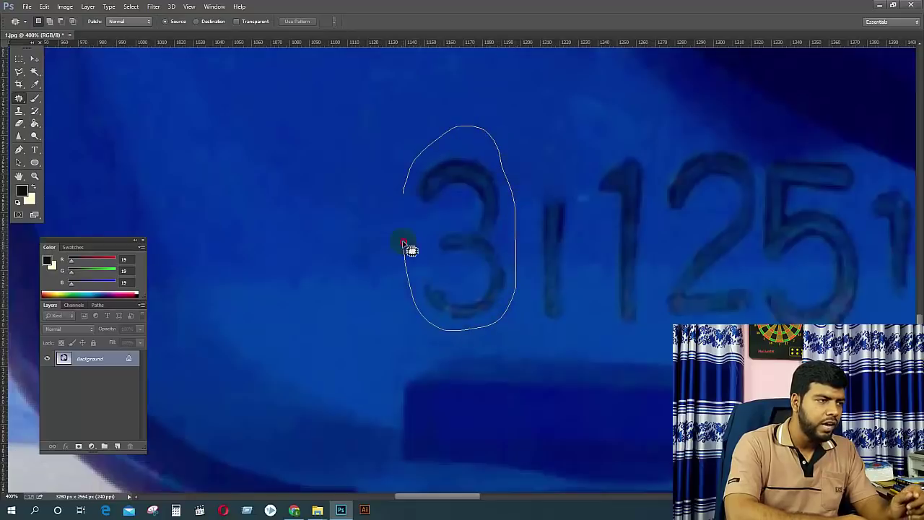
{"action": "left_click_drag", "start_coordinate": [409, 197], "coordinate": [269, 209]}
{"action": "key", "text": "ctrl+d"}
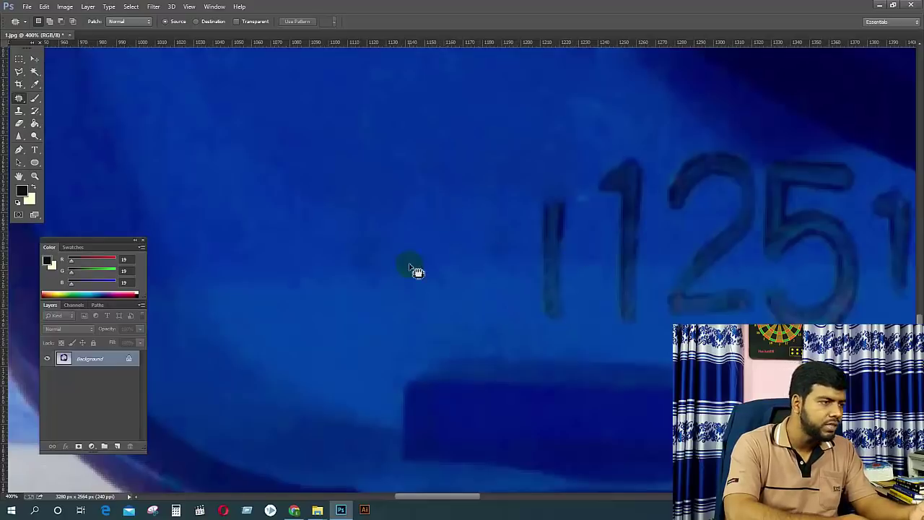
Step: Patch out the faint dark smudge on the blue plastic and the leftover stub of the third stamped digit
{"action": "mouse_move", "coordinate": [390, 248]}
{"action": "left_mouse_down"}
{"action": "mouse_move", "coordinate": [342, 262]}
{"action": "mouse_move", "coordinate": [390, 249]}
{"action": "left_mouse_up"}
{"action": "left_click", "coordinate": [450, 203]}
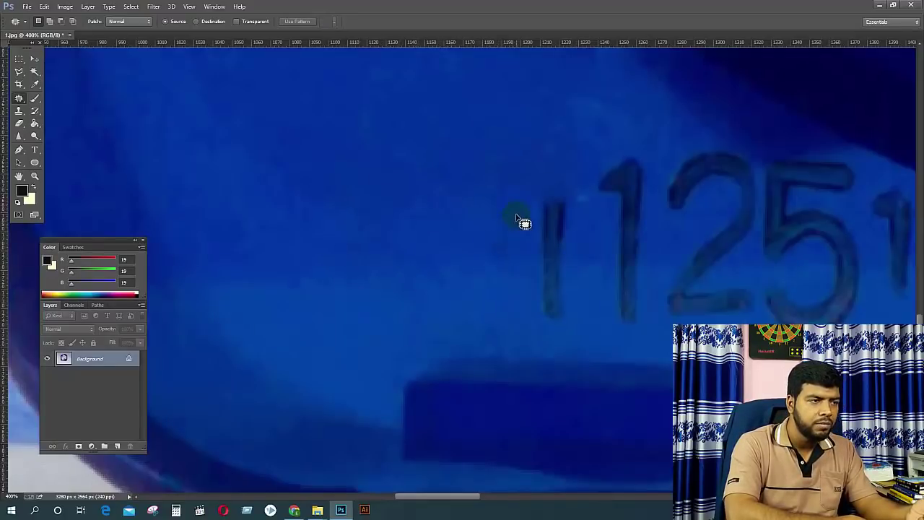
{"action": "mouse_move", "coordinate": [571, 189]}
{"action": "left_mouse_down"}
{"action": "mouse_move", "coordinate": [575, 219]}
{"action": "mouse_move", "coordinate": [563, 324]}
{"action": "mouse_move", "coordinate": [514, 294]}
{"action": "mouse_move", "coordinate": [505, 208]}
{"action": "mouse_move", "coordinate": [428, 213]}
{"action": "left_mouse_up"}
{"action": "left_click", "coordinate": [410, 166]}
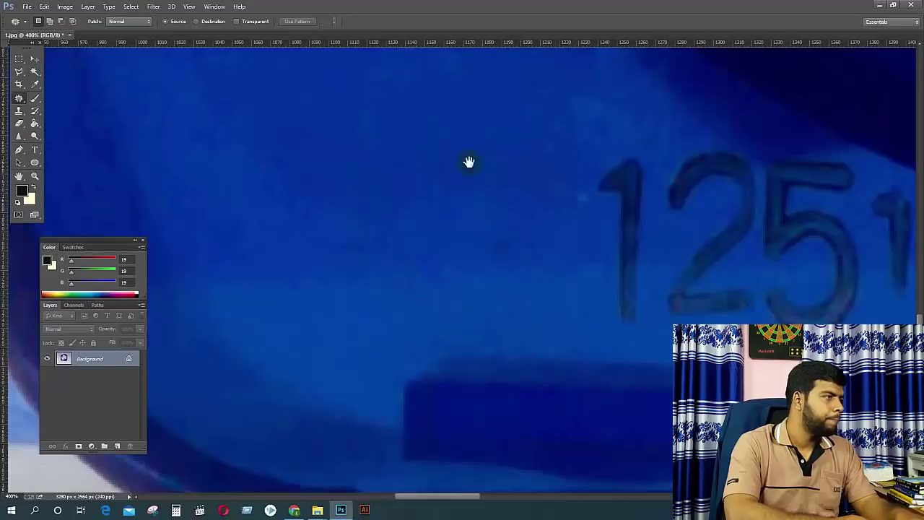
Step: Activate the Brush Tool and reduce its size to 40 px
{"action": "right_click", "coordinate": [32, 98]}
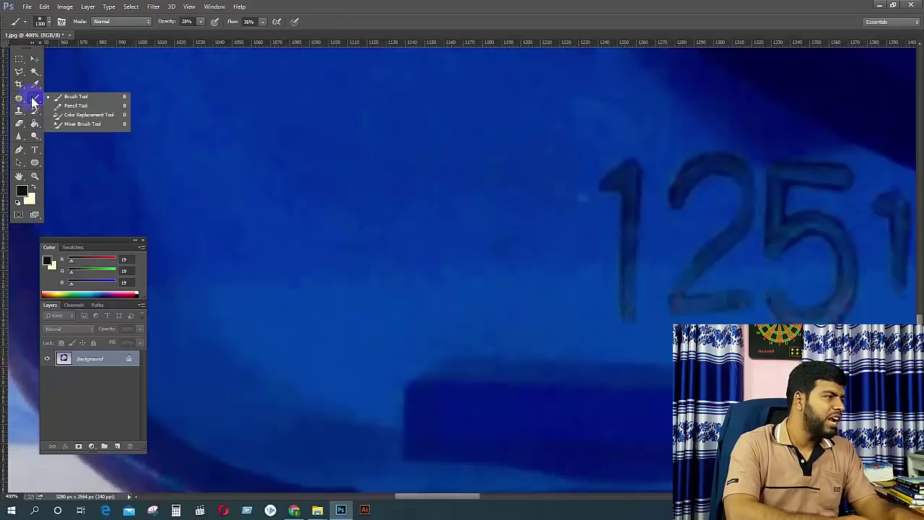
{"action": "left_click", "coordinate": [63, 99]}
{"action": "left_click_drag", "start_coordinate": [570, 209], "coordinate": [525, 265]}
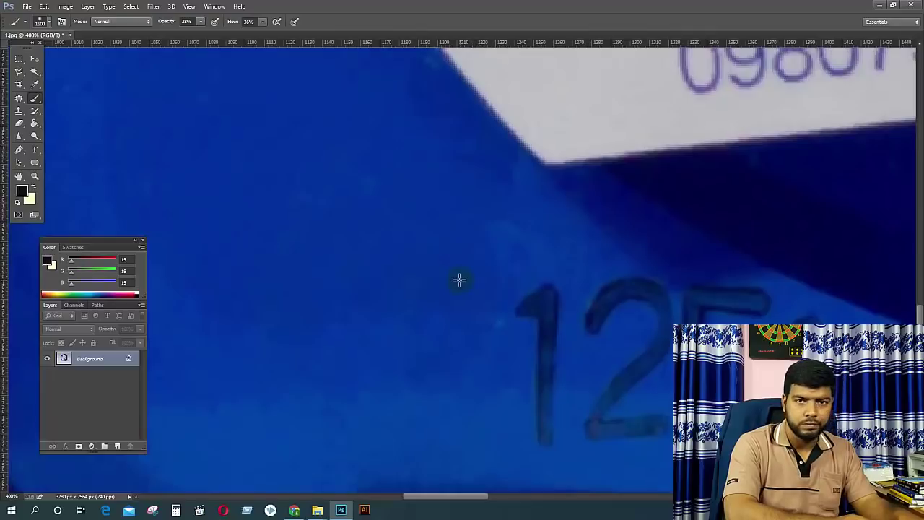
{"action": "key", "text": "bracketleft"}
{"action": "key", "text": "bracketleft"}
{"action": "key", "text": "bracketleft"}
{"action": "key", "text": "bracketleft"}
{"action": "key", "text": "bracketleft"}
{"action": "key", "text": "bracketleft"}
{"action": "key", "text": "bracketleft"}
{"action": "key", "text": "bracketleft"}
{"action": "key", "text": "bracketleft"}
{"action": "key", "text": "bracketleft"}
{"action": "key", "text": "bracketleft"}
{"action": "key", "text": "bracketleft"}
{"action": "key", "text": "bracketleft"}
{"action": "key", "text": "bracketleft"}
{"action": "key", "text": "bracketleft"}
{"action": "key", "text": "bracketleft"}
{"action": "key", "text": "bracketleft"}
{"action": "key", "text": "bracketleft"}
{"action": "key", "text": "bracketleft"}
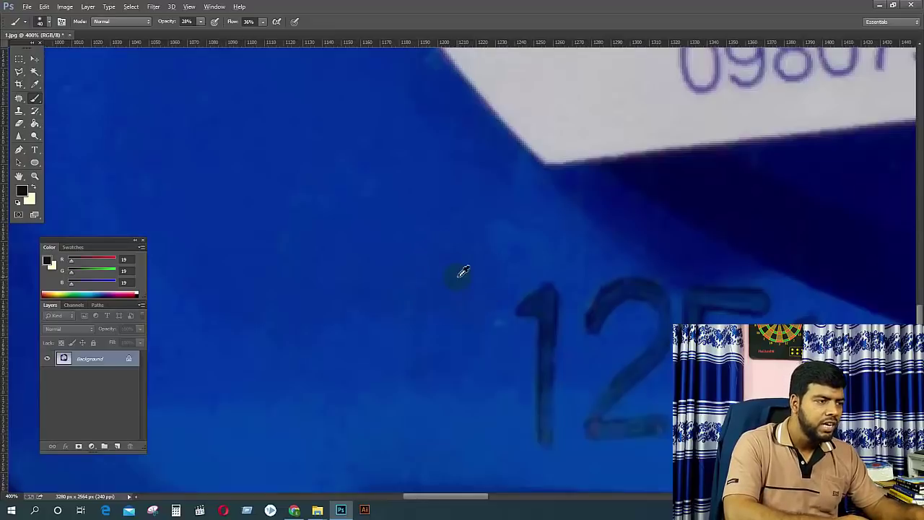
Step: Sample the blue beside the remaining stamped 1 and set the brush opacity and flow to 100%
{"action": "left_click", "coordinate": [476, 289], "text": "alt"}
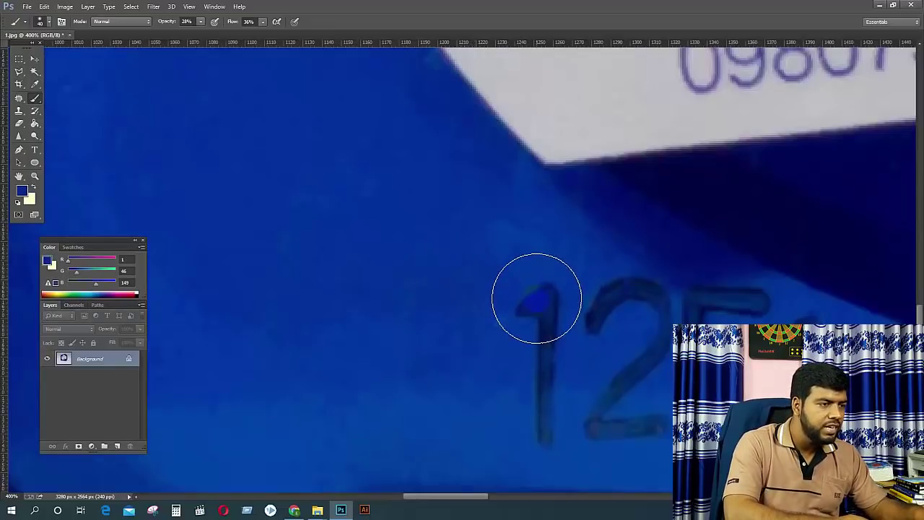
{"action": "left_click", "coordinate": [200, 22]}
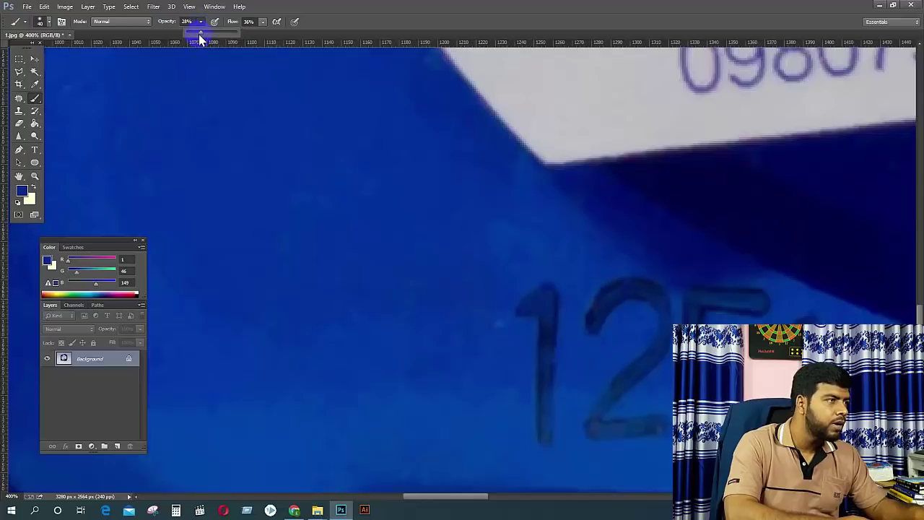
{"action": "left_click", "coordinate": [264, 23]}
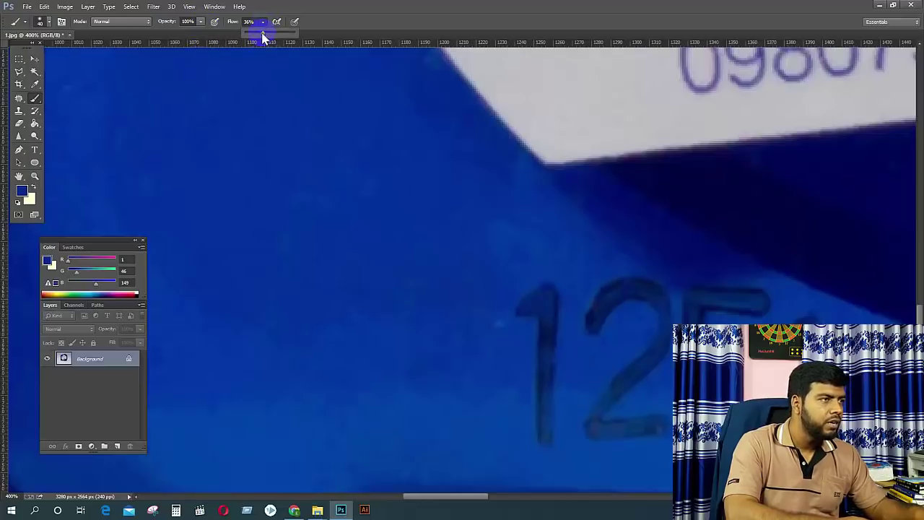
{"action": "left_click", "coordinate": [351, 33]}
Step: Paint over the remaining stamped 1 with blue sampled from the plastic next to it
{"action": "left_click", "coordinate": [460, 313], "text": "alt"}
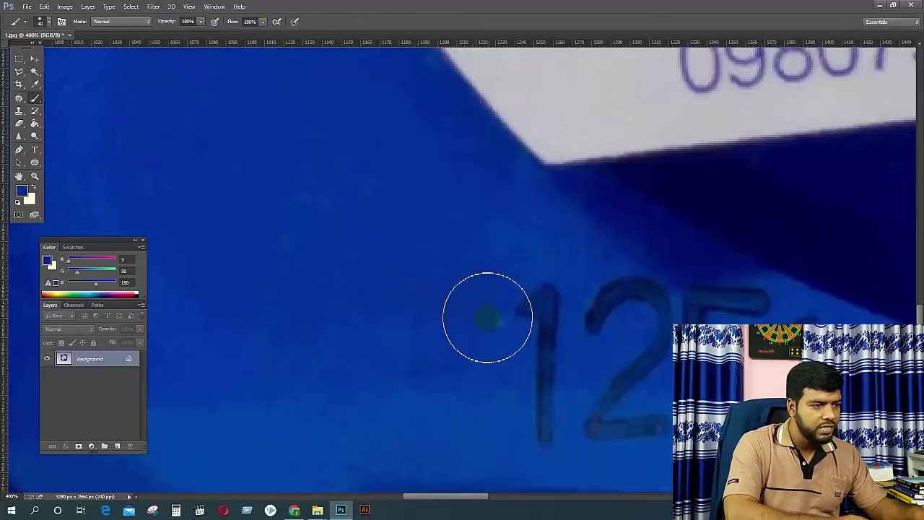
{"action": "mouse_move", "coordinate": [503, 316]}
{"action": "left_mouse_down"}
{"action": "mouse_move", "coordinate": [538, 297]}
{"action": "mouse_move", "coordinate": [538, 425]}
{"action": "left_mouse_up"}
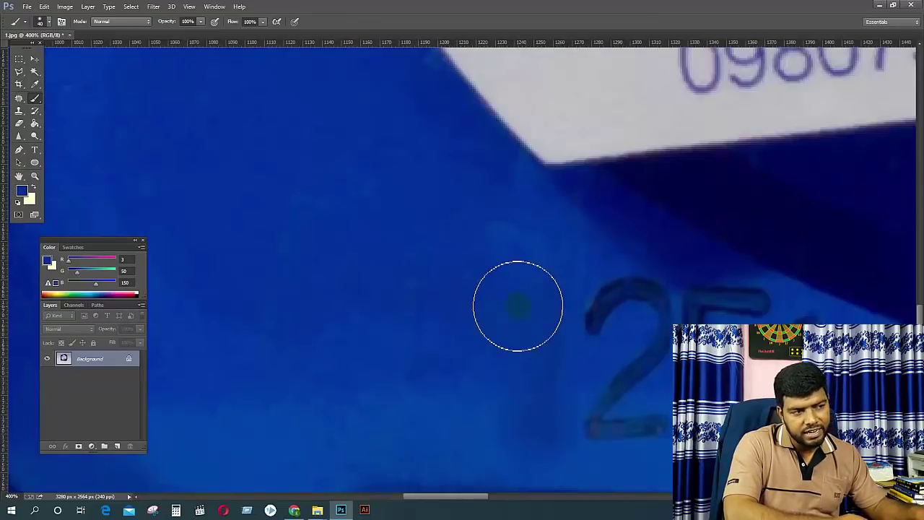
{"action": "left_click", "coordinate": [479, 316], "text": "alt"}
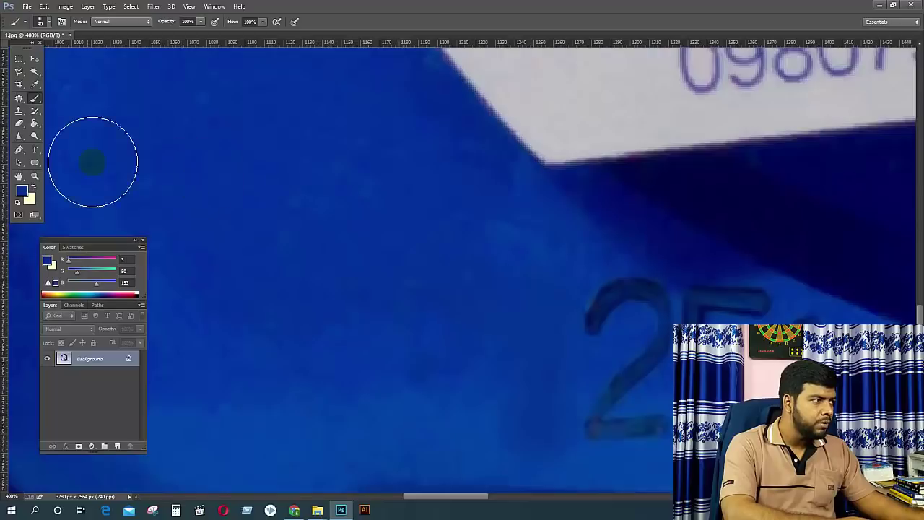
Step: Use the Patch Tool to blend the painted-over area beside the stamped 2 with texture from the clean plastic on its left
{"action": "left_click", "coordinate": [20, 106]}
{"action": "left_click", "coordinate": [65, 115]}
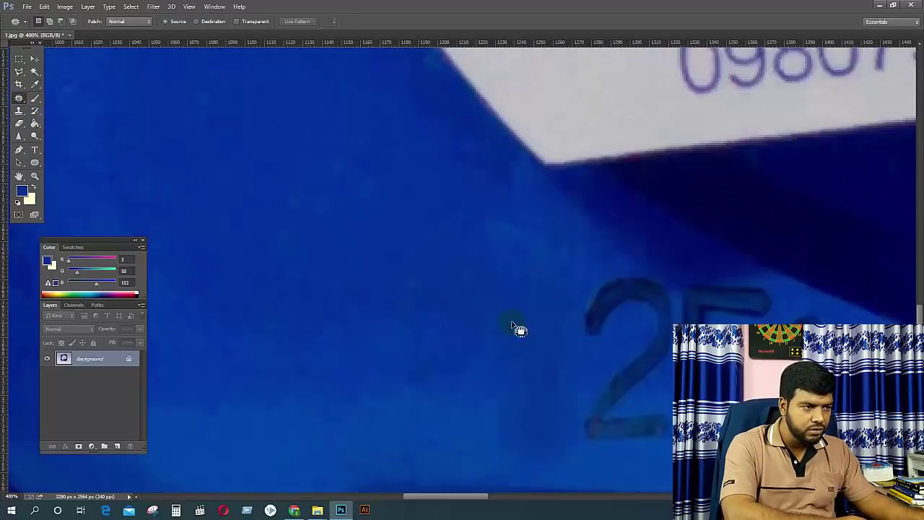
{"action": "mouse_move", "coordinate": [475, 349]}
{"action": "left_mouse_down"}
{"action": "mouse_move", "coordinate": [492, 272]}
{"action": "mouse_move", "coordinate": [564, 275]}
{"action": "mouse_move", "coordinate": [578, 301]}
{"action": "mouse_move", "coordinate": [581, 352]}
{"action": "mouse_move", "coordinate": [559, 465]}
{"action": "mouse_move", "coordinate": [498, 435]}
{"action": "mouse_move", "coordinate": [478, 332]}
{"action": "left_mouse_up"}
{"action": "left_click_drag", "start_coordinate": [473, 334], "coordinate": [361, 344]}
{"action": "mouse_move", "coordinate": [485, 388]}
{"action": "left_mouse_down"}
{"action": "mouse_move", "coordinate": [470, 344]}
{"action": "mouse_move", "coordinate": [558, 261]}
{"action": "mouse_move", "coordinate": [596, 383]}
{"action": "left_mouse_up"}
{"action": "left_click_drag", "start_coordinate": [571, 454], "coordinate": [498, 418]}
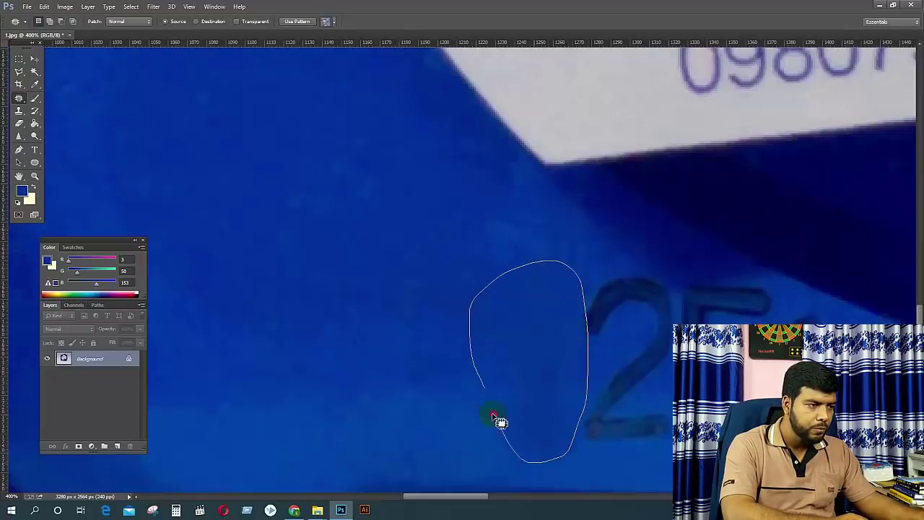
{"action": "left_click_drag", "start_coordinate": [501, 353], "coordinate": [340, 343]}
{"action": "key", "text": "ctrl+d"}
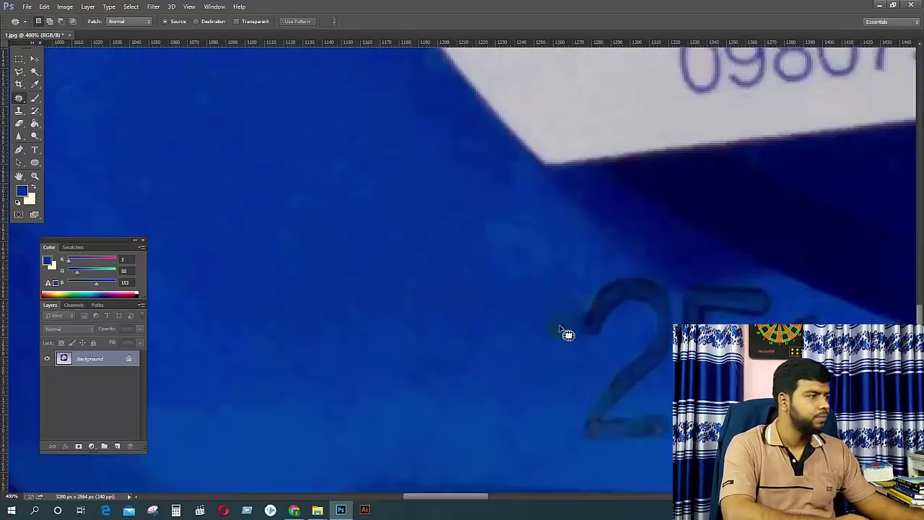
Step: Remove the stamped 2 with the Clone Stamp Tool at 40 px, sampling the blue plastic around the digit
{"action": "left_click", "coordinate": [21, 113]}
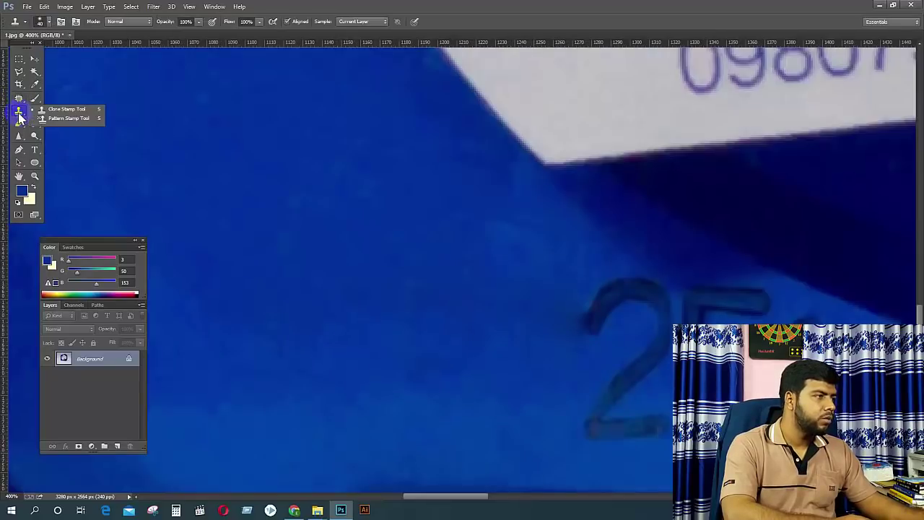
{"action": "left_click", "coordinate": [59, 110]}
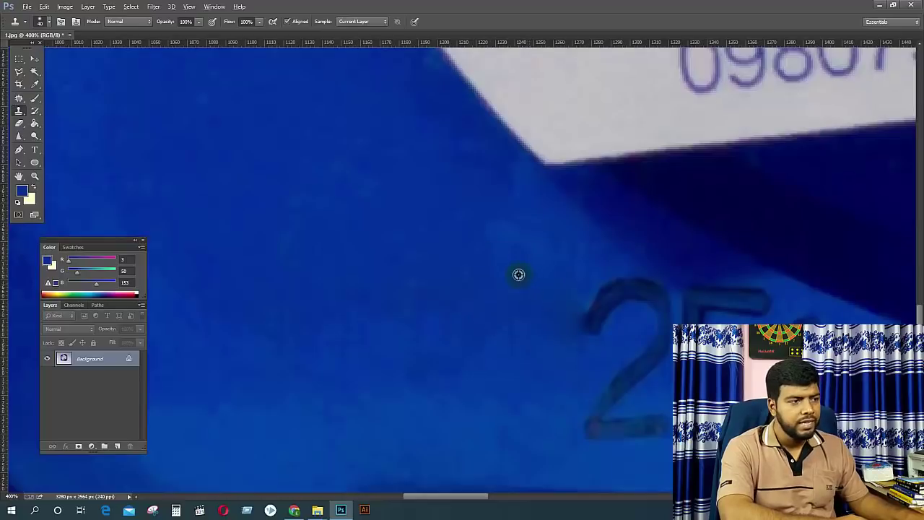
{"action": "left_click", "coordinate": [551, 368], "text": "alt"}
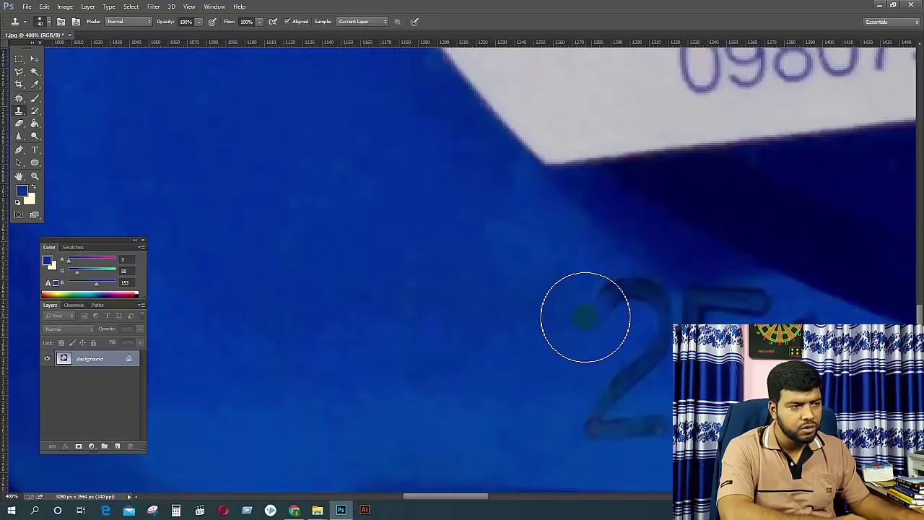
{"action": "mouse_move", "coordinate": [580, 313]}
{"action": "left_mouse_down"}
{"action": "mouse_move", "coordinate": [611, 290]}
{"action": "mouse_move", "coordinate": [623, 297]}
{"action": "left_mouse_up"}
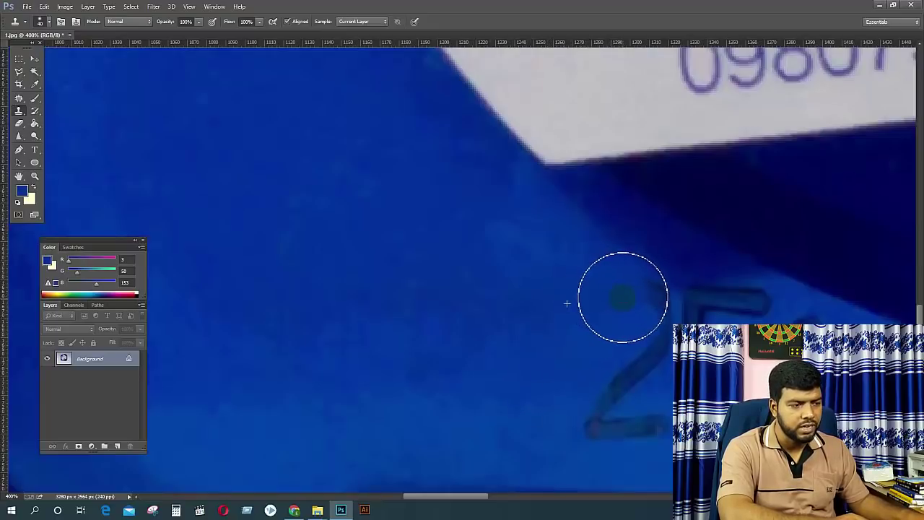
{"action": "left_click", "coordinate": [544, 396], "text": "alt"}
{"action": "mouse_move", "coordinate": [575, 421]}
{"action": "left_mouse_down"}
{"action": "mouse_move", "coordinate": [591, 424]}
{"action": "mouse_move", "coordinate": [613, 379]}
{"action": "left_mouse_up"}
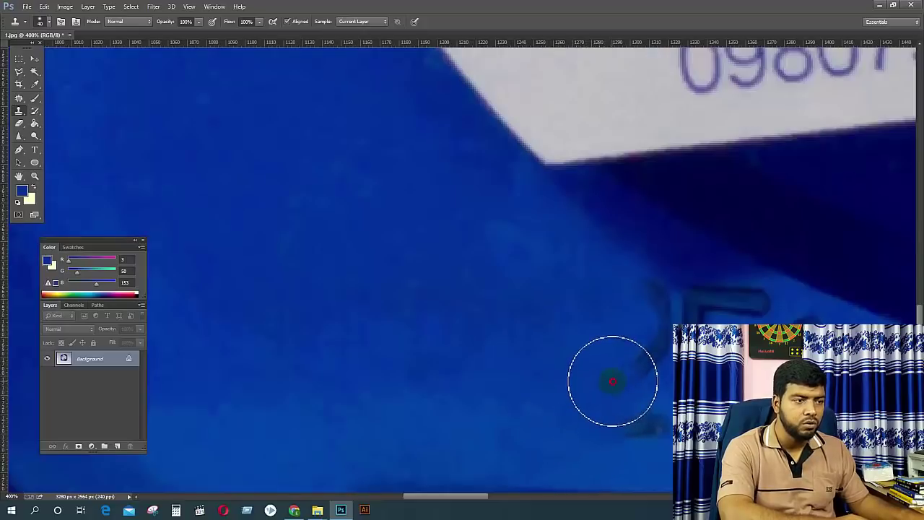
{"action": "left_click", "coordinate": [593, 238], "text": "alt"}
{"action": "mouse_move", "coordinate": [645, 284]}
{"action": "left_mouse_down"}
{"action": "mouse_move", "coordinate": [653, 363]}
{"action": "mouse_move", "coordinate": [635, 392]}
{"action": "mouse_move", "coordinate": [650, 420]}
{"action": "left_mouse_up"}
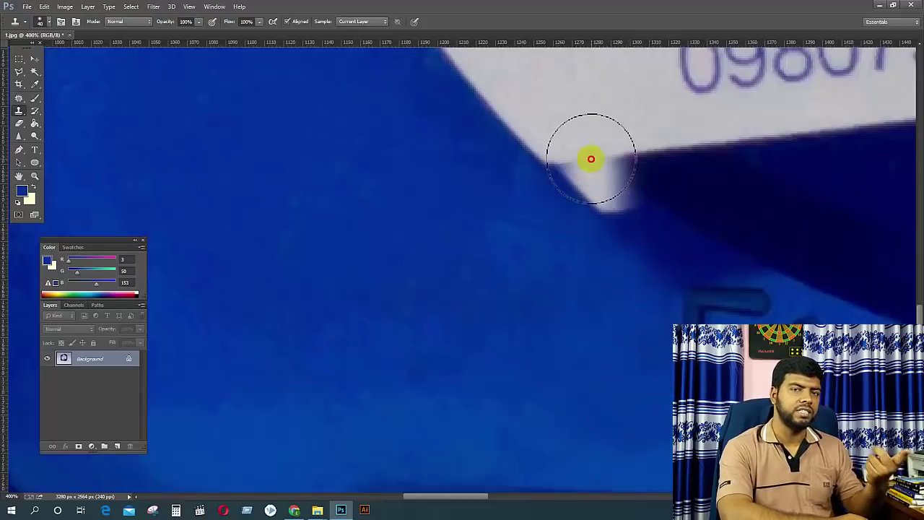
Step: Clone the white label's lower corner onto the shaded blue plastic just below and right of it
{"action": "mouse_move", "coordinate": [591, 159]}
{"action": "left_mouse_down"}
{"action": "mouse_move", "coordinate": [617, 155]}
{"action": "mouse_move", "coordinate": [611, 210]}
{"action": "left_mouse_up"}
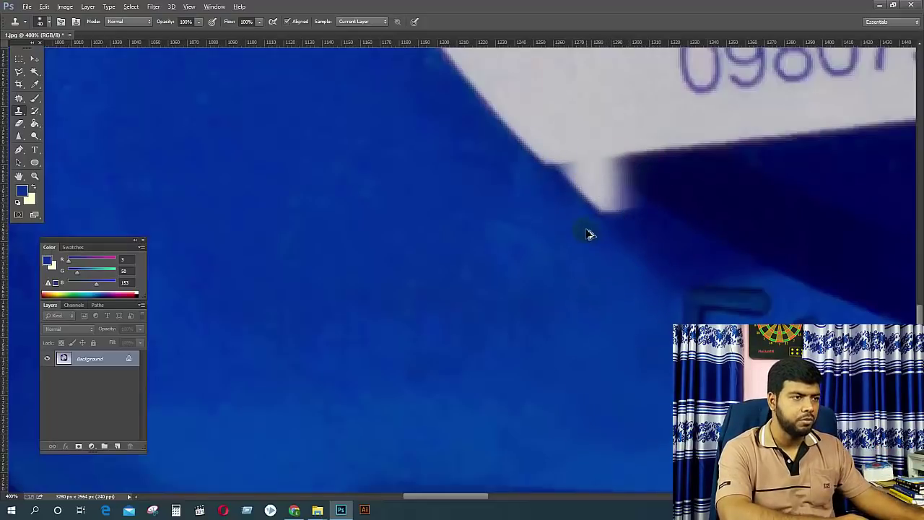
Step: Undo the cloned label corner on the blue plastic and clone clean plastic over the left part of the stamped 5
{"action": "key", "text": "ctrl+alt+z"}
{"action": "key", "text": "ctrl+alt+z"}
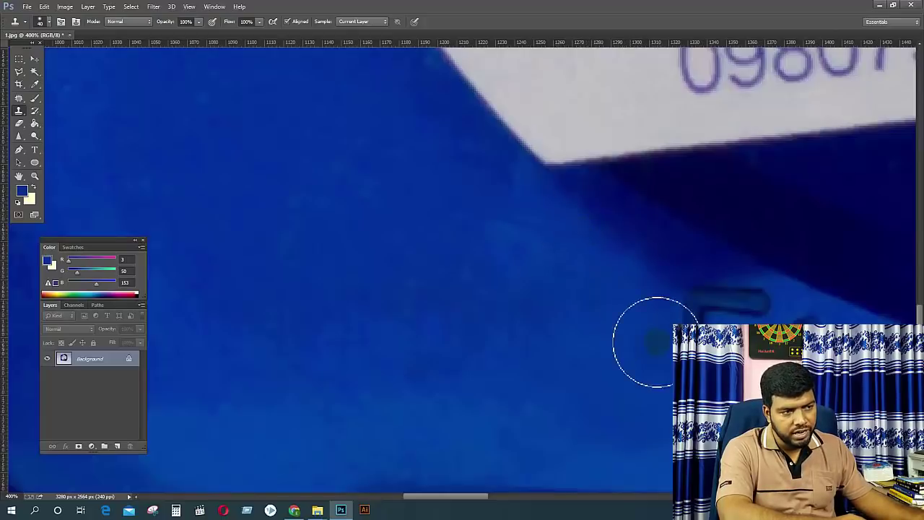
{"action": "left_click_drag", "start_coordinate": [675, 325], "coordinate": [699, 323]}
{"action": "left_click", "coordinate": [623, 355], "text": "alt"}
{"action": "mouse_move", "coordinate": [685, 362]}
{"action": "left_mouse_down"}
{"action": "mouse_move", "coordinate": [703, 362]}
{"action": "mouse_move", "coordinate": [646, 348]}
{"action": "mouse_move", "coordinate": [540, 277]}
{"action": "left_mouse_up"}
Step: Clone nearby clean blue plastic over the stamped 1 and the lower curve of the stamped 5
{"action": "left_click", "coordinate": [653, 446], "text": "alt"}
{"action": "left_click", "coordinate": [686, 320]}
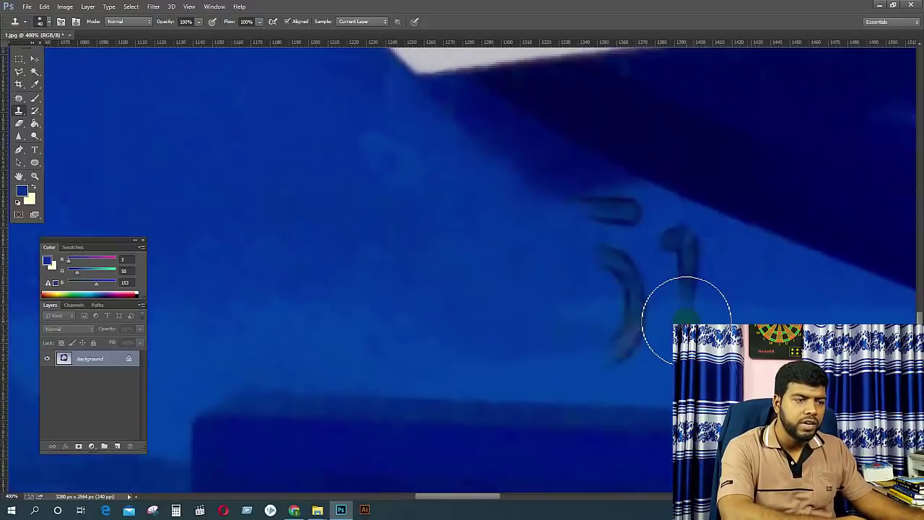
{"action": "left_click", "coordinate": [768, 303], "text": "alt"}
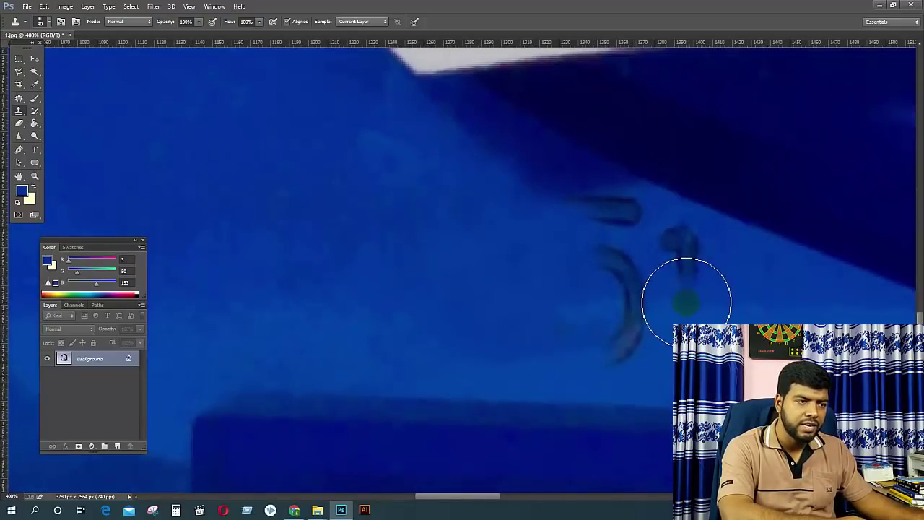
{"action": "left_click", "coordinate": [686, 303]}
{"action": "left_click", "coordinate": [728, 285], "text": "alt"}
{"action": "left_click", "coordinate": [681, 246]}
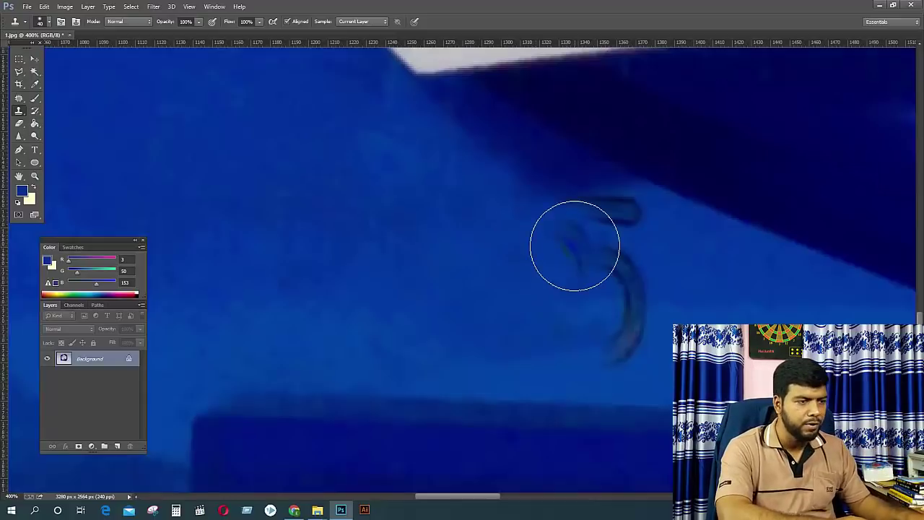
{"action": "mouse_move", "coordinate": [589, 303]}
{"action": "left_mouse_down"}
{"action": "mouse_move", "coordinate": [664, 341]}
{"action": "mouse_move", "coordinate": [633, 341]}
{"action": "left_mouse_up"}
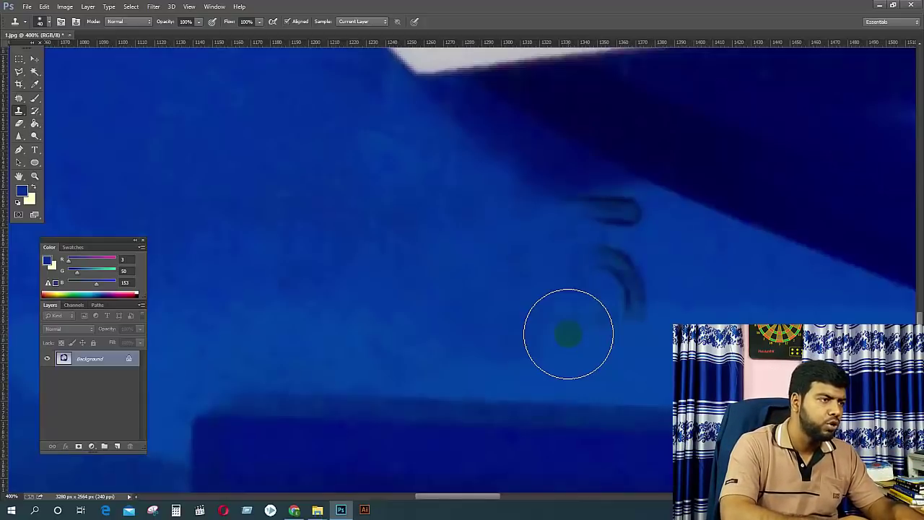
Step: Erase the lower-left arm of the handwritten X in the MATRIX checkbox with the Clone Stamp at 20 px, undoing the stray stroke
{"action": "left_click_drag", "start_coordinate": [472, 264], "coordinate": [531, 320]}
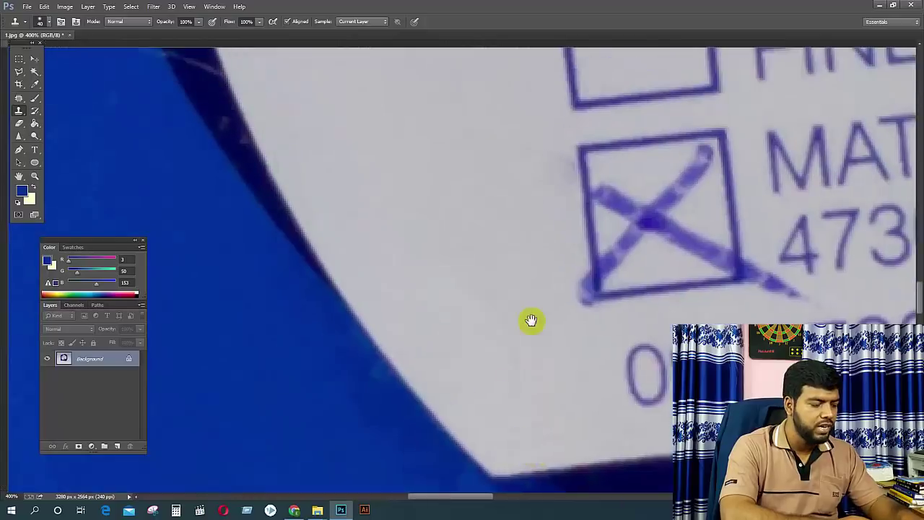
{"action": "key", "text": "bracketleft"}
{"action": "key", "text": "bracketleft"}
{"action": "key", "text": "bracketleft"}
{"action": "key", "text": "bracketleft"}
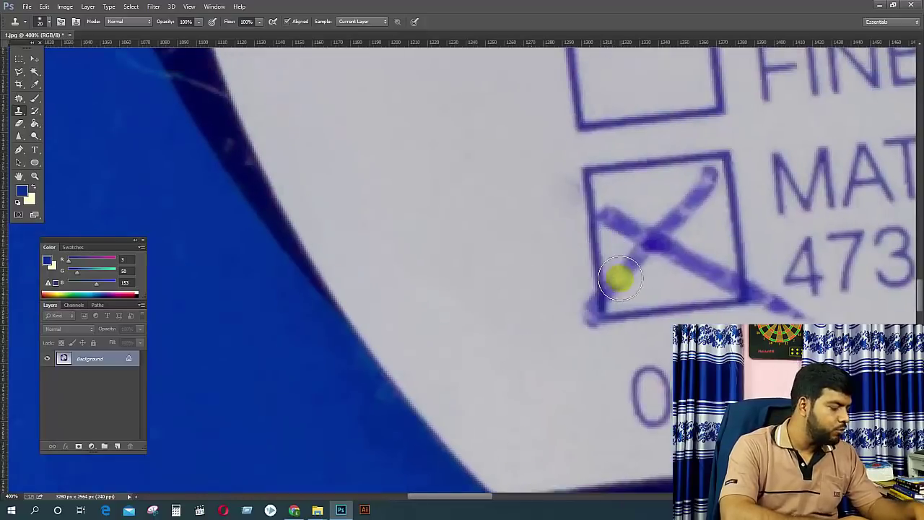
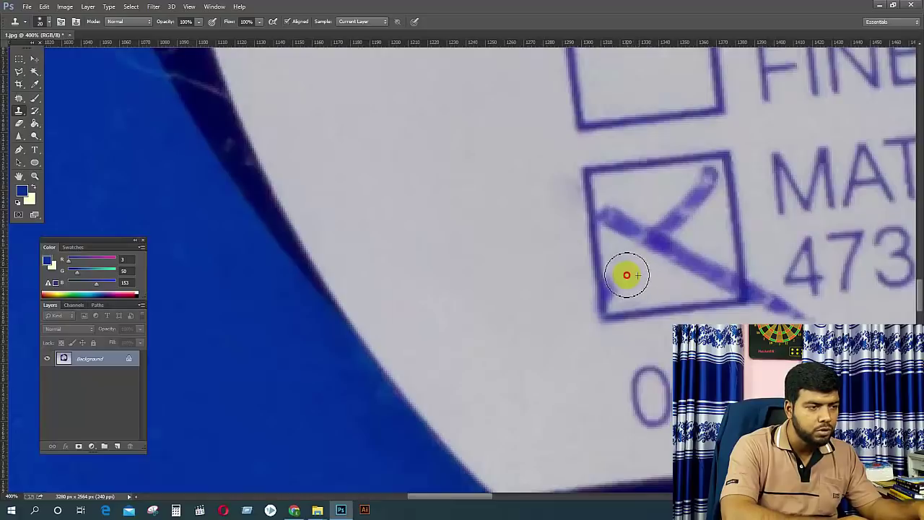
{"action": "mouse_move", "coordinate": [628, 286]}
{"action": "left_mouse_down"}
{"action": "mouse_move", "coordinate": [621, 293]}
{"action": "mouse_move", "coordinate": [623, 265]}
{"action": "mouse_move", "coordinate": [699, 312]}
{"action": "left_mouse_up"}
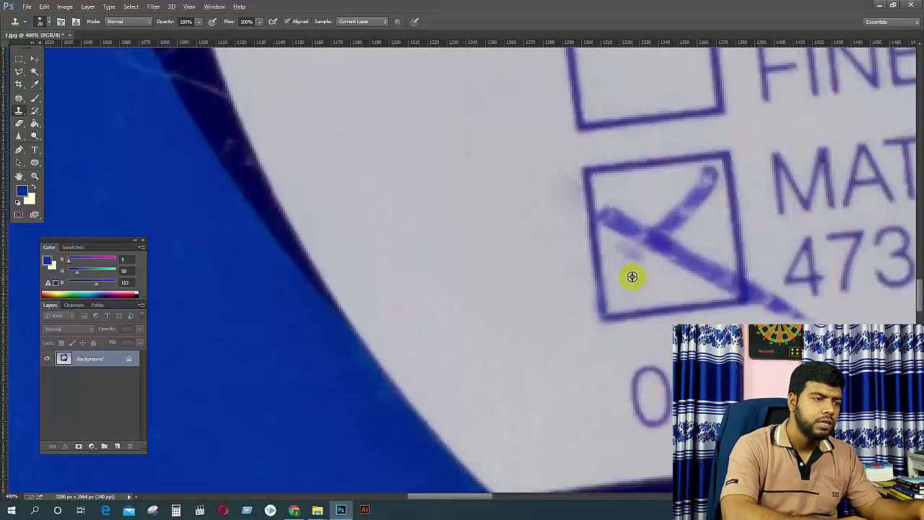
{"action": "mouse_move", "coordinate": [631, 275]}
{"action": "left_mouse_down"}
{"action": "mouse_move", "coordinate": [629, 247]}
{"action": "mouse_move", "coordinate": [635, 290]}
{"action": "mouse_move", "coordinate": [609, 238]}
{"action": "left_mouse_up"}
{"action": "key", "text": "ctrl+z"}
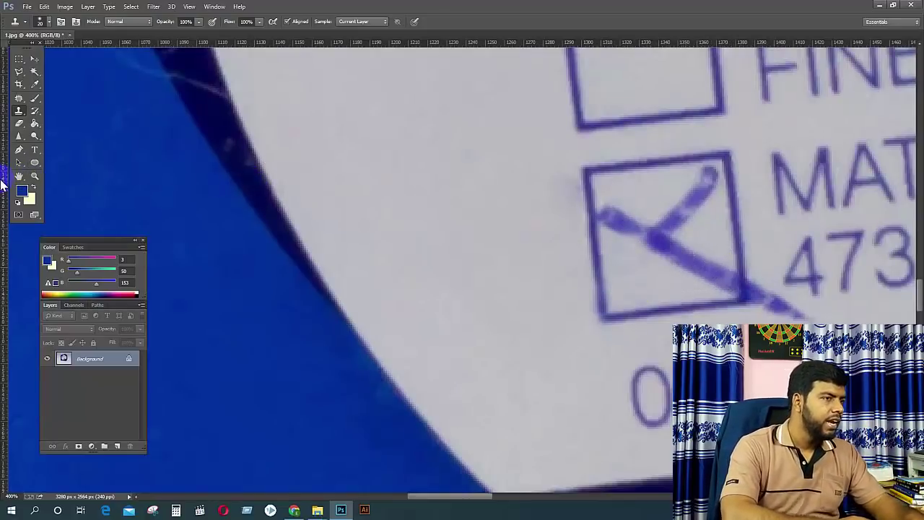
Step: Close 1.jpg without saving its changes
{"action": "key", "text": "ctrl+minus"}
{"action": "key", "text": "ctrl+minus"}
{"action": "key", "text": "ctrl+minus"}
{"action": "key", "text": "ctrl+minus"}
{"action": "key", "text": "ctrl+minus"}
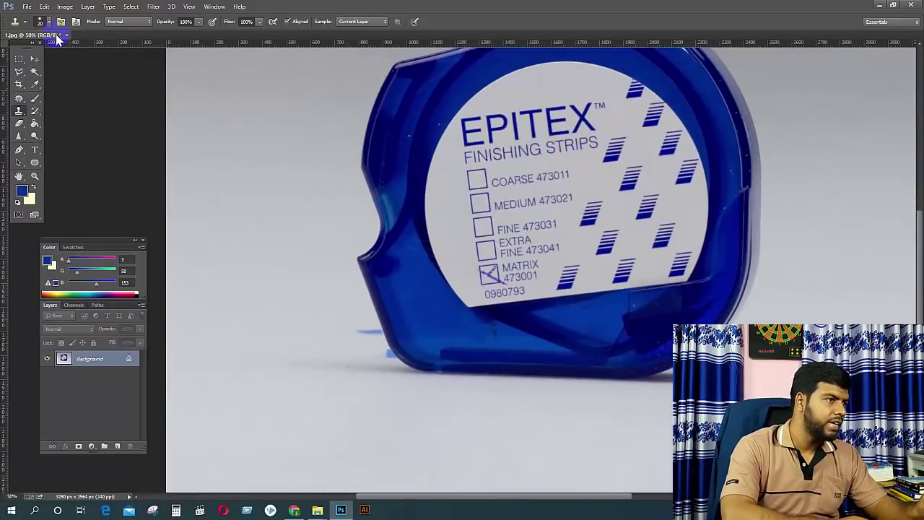
{"action": "left_click", "coordinate": [66, 36]}
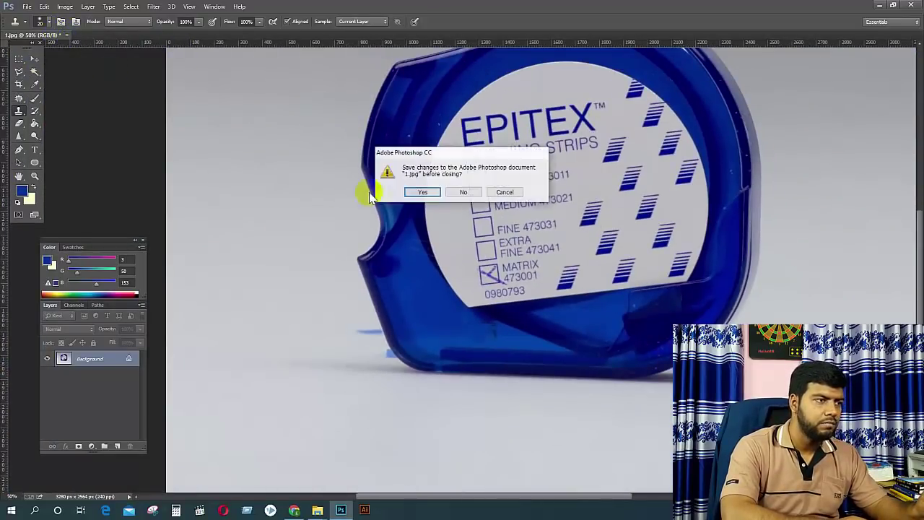
{"action": "left_click", "coordinate": [471, 190]}
Step: Preview image 2 from the "6-Object Remove any image" folder in Photos, and open it in Photoshop
{"action": "mouse_move", "coordinate": [318, 510]}
{"action": "left_click", "coordinate": [264, 475]}
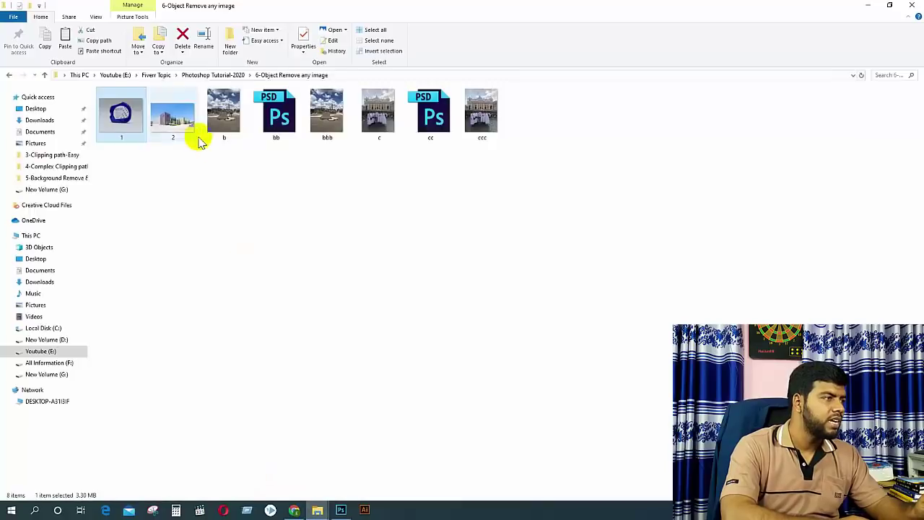
{"action": "double_click", "coordinate": [172, 116]}
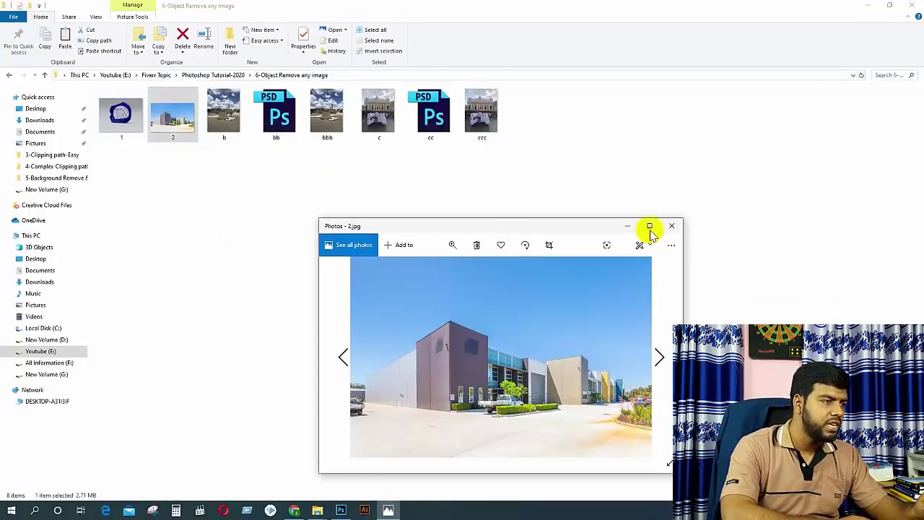
{"action": "left_click", "coordinate": [648, 225]}
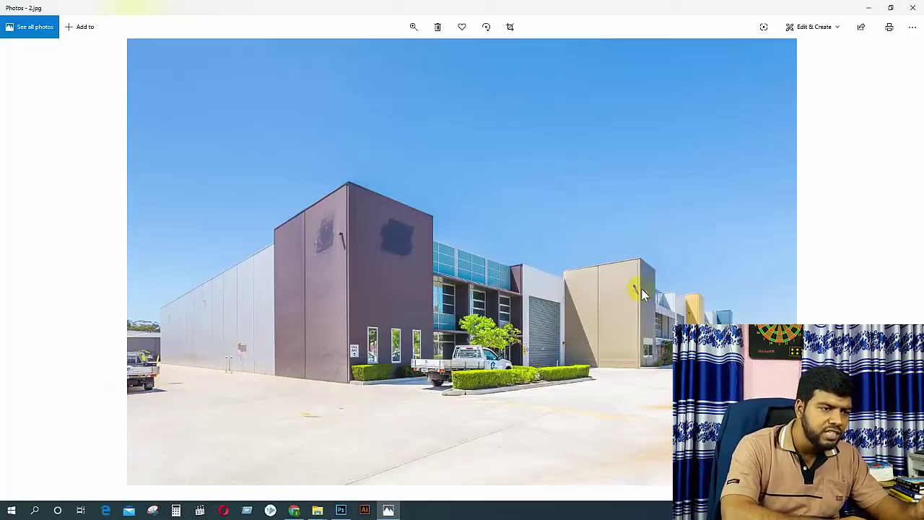
{"action": "left_click", "coordinate": [913, 7]}
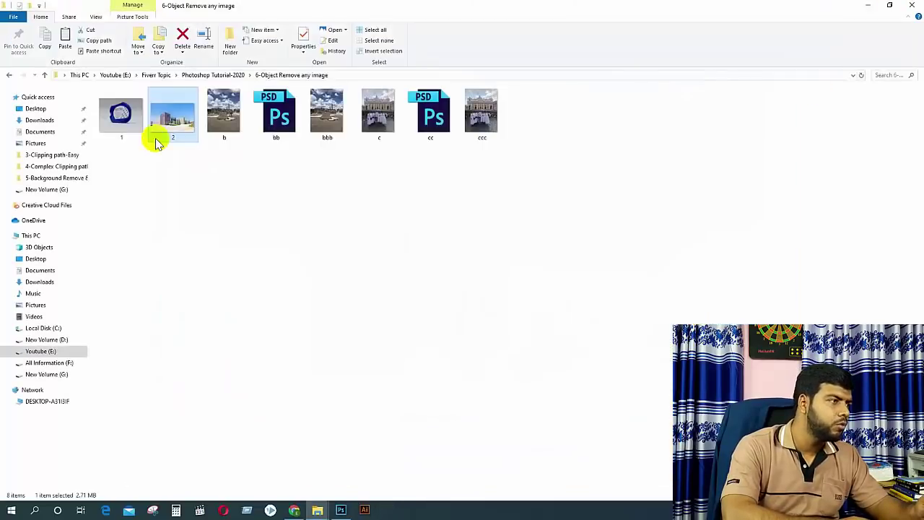
{"action": "left_click_drag", "start_coordinate": [169, 119], "coordinate": [551, 293]}
Step: Remove the dark painted patch from the purple building's front face with the Patch Tool, using clean wall below as source
{"action": "key", "text": "ctrl+plus"}
{"action": "key", "text": "ctrl+plus"}
{"action": "key", "text": "ctrl+plus"}
{"action": "key", "text": "ctrl+plus"}
{"action": "key", "text": "ctrl+plus"}
{"action": "left_click_drag", "start_coordinate": [329, 252], "coordinate": [551, 303]}
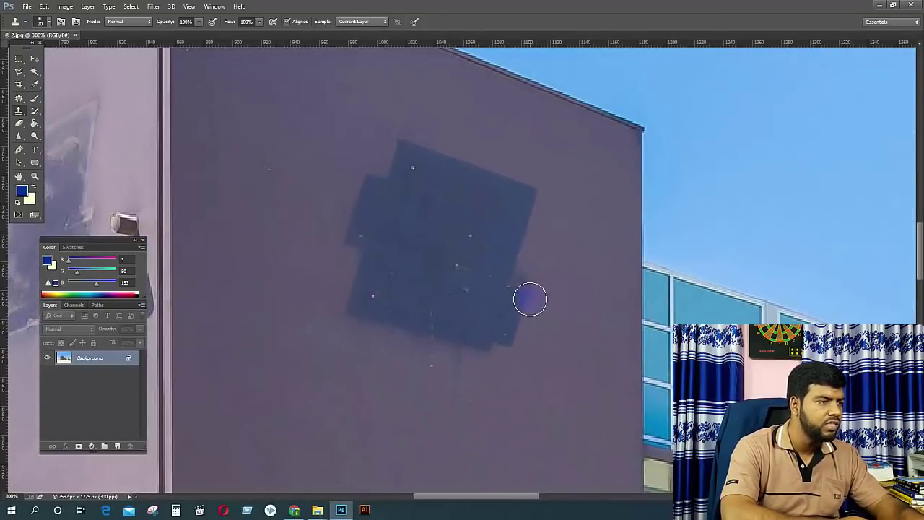
{"action": "key", "text": "ctrl+minus"}
{"action": "scroll", "coordinate": [498, 299], "scroll_direction": "down", "scroll_amount": 2}
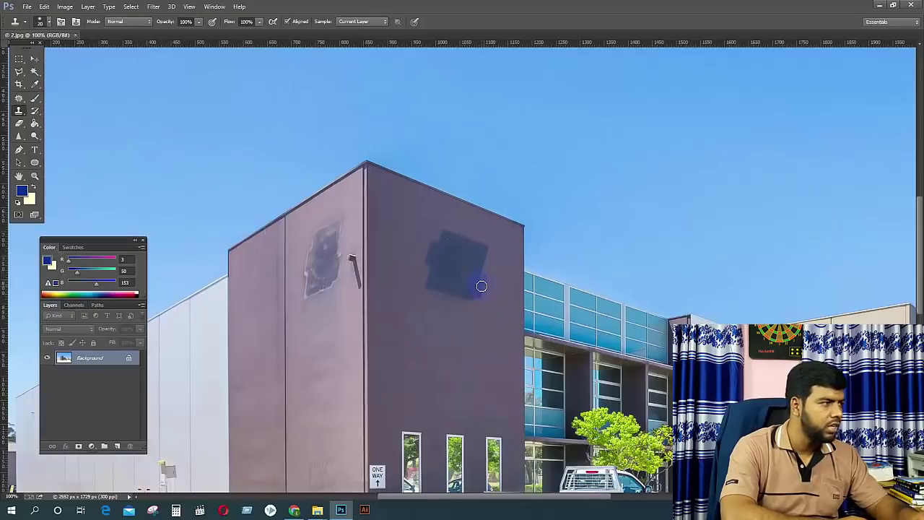
{"action": "left_click", "coordinate": [19, 97]}
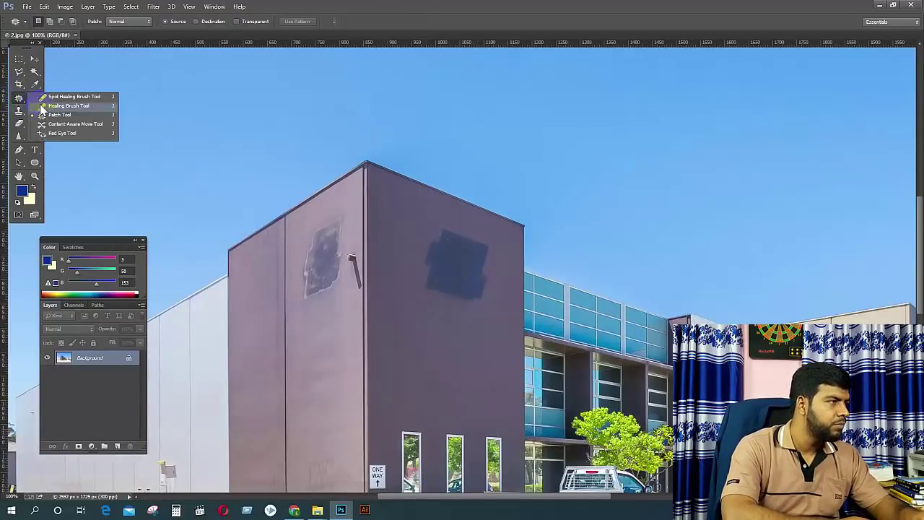
{"action": "left_click", "coordinate": [52, 116]}
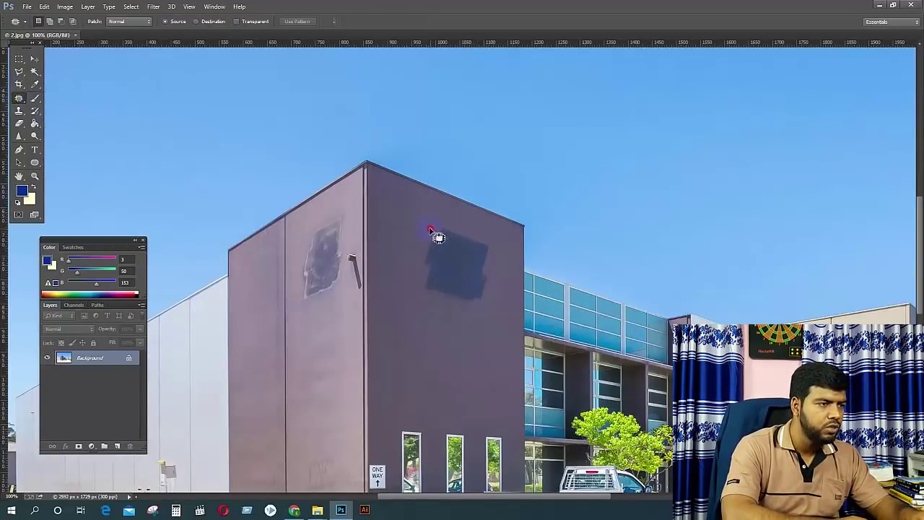
{"action": "mouse_move", "coordinate": [430, 230]}
{"action": "left_mouse_down"}
{"action": "mouse_move", "coordinate": [487, 232]}
{"action": "mouse_move", "coordinate": [495, 250]}
{"action": "mouse_move", "coordinate": [482, 309]}
{"action": "mouse_move", "coordinate": [434, 299]}
{"action": "mouse_move", "coordinate": [423, 284]}
{"action": "mouse_move", "coordinate": [432, 226]}
{"action": "mouse_move", "coordinate": [441, 296]}
{"action": "mouse_move", "coordinate": [428, 334]}
{"action": "mouse_move", "coordinate": [411, 320]}
{"action": "left_mouse_up"}
{"action": "key", "text": "ctrl+d"}
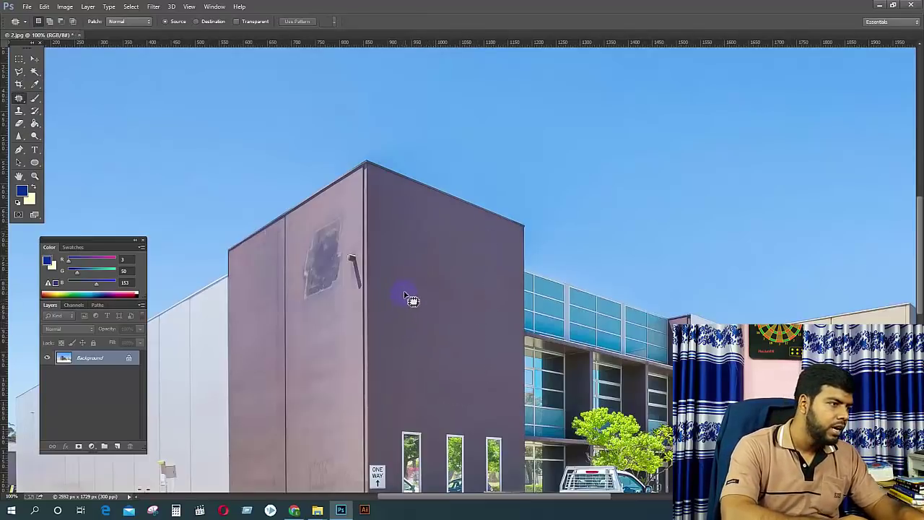
Step: Patch the scuffed mark and the wall lamp on the purple building's left face with clean wall from below
{"action": "mouse_move", "coordinate": [325, 306]}
{"action": "left_mouse_down"}
{"action": "mouse_move", "coordinate": [300, 303]}
{"action": "mouse_move", "coordinate": [298, 256]}
{"action": "mouse_move", "coordinate": [308, 233]}
{"action": "mouse_move", "coordinate": [342, 210]}
{"action": "mouse_move", "coordinate": [359, 279]}
{"action": "mouse_move", "coordinate": [325, 307]}
{"action": "left_mouse_up"}
{"action": "mouse_move", "coordinate": [325, 307]}
{"action": "left_mouse_down"}
{"action": "mouse_move", "coordinate": [323, 384]}
{"action": "mouse_move", "coordinate": [332, 396]}
{"action": "left_mouse_up"}
{"action": "key", "text": "ctrl+d"}
{"action": "mouse_move", "coordinate": [353, 292]}
{"action": "left_mouse_down"}
{"action": "mouse_move", "coordinate": [347, 243]}
{"action": "mouse_move", "coordinate": [363, 285]}
{"action": "mouse_move", "coordinate": [357, 291]}
{"action": "mouse_move", "coordinate": [353, 283]}
{"action": "mouse_move", "coordinate": [335, 336]}
{"action": "left_mouse_up"}
{"action": "key", "text": "ctrl+d"}
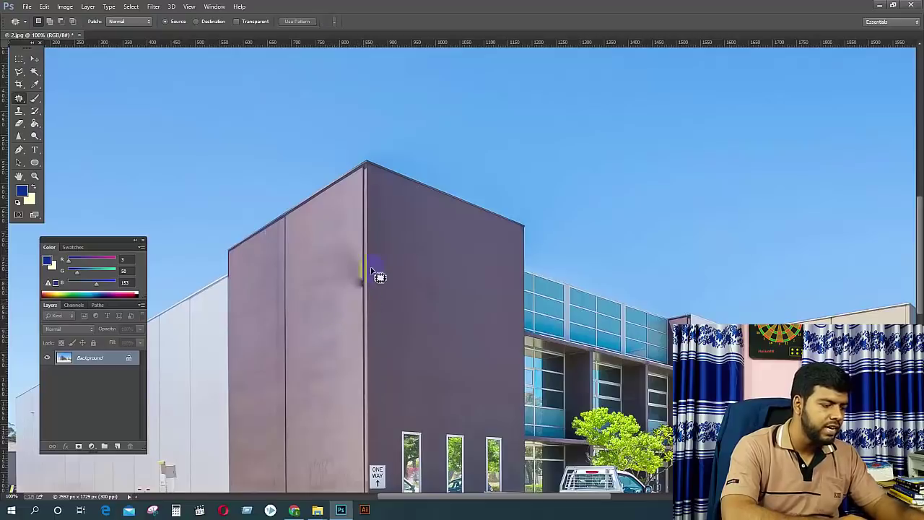
Step: Repair the smudged corner edge of the purple building with the Clone Stamp Tool at 80 px, sampling the intact edge below
{"action": "key", "text": "ctrl+plus"}
{"action": "key", "text": "ctrl+plus"}
{"action": "left_click_drag", "start_coordinate": [347, 289], "coordinate": [516, 260]}
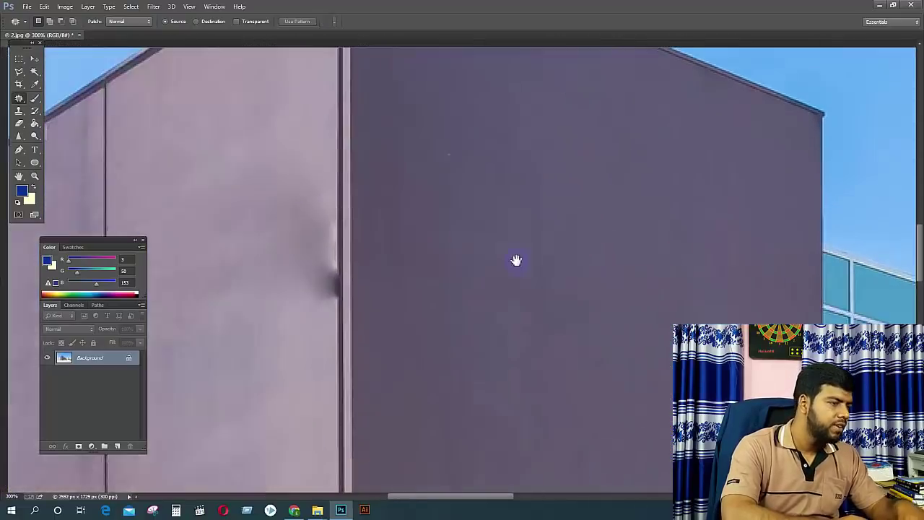
{"action": "key", "text": "s"}
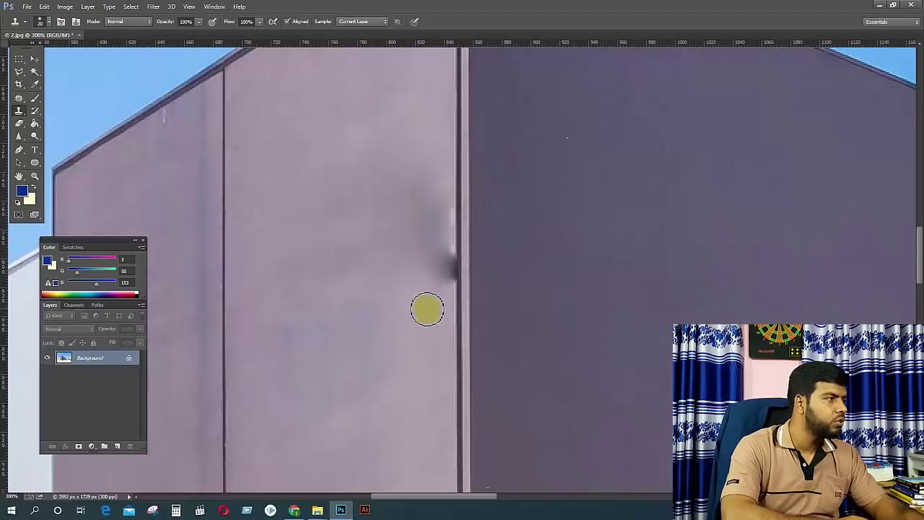
{"action": "right_click", "coordinate": [18, 112]}
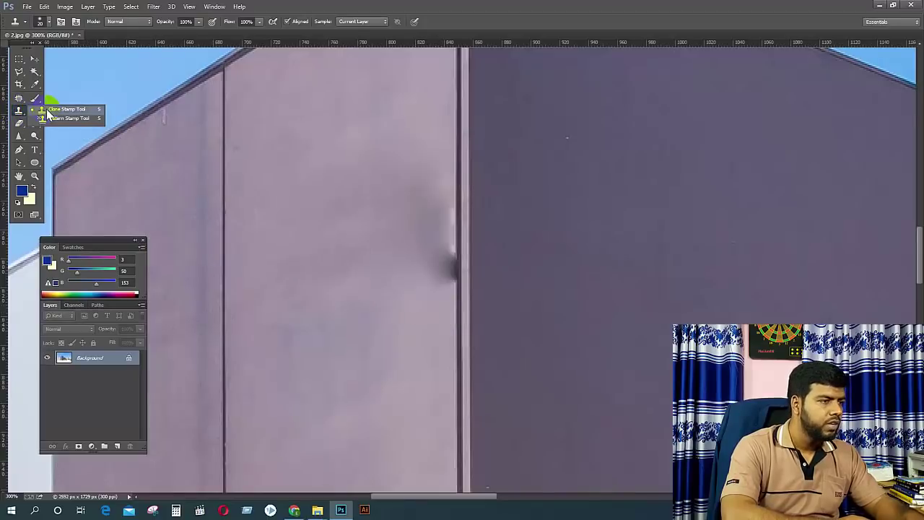
{"action": "left_click", "coordinate": [48, 110]}
{"action": "key", "text": "bracketright"}
{"action": "key", "text": "bracketright"}
{"action": "key", "text": "bracketright"}
{"action": "key", "text": "bracketright"}
{"action": "key", "text": "bracketright"}
{"action": "key", "text": "bracketright"}
{"action": "key", "text": "bracketright"}
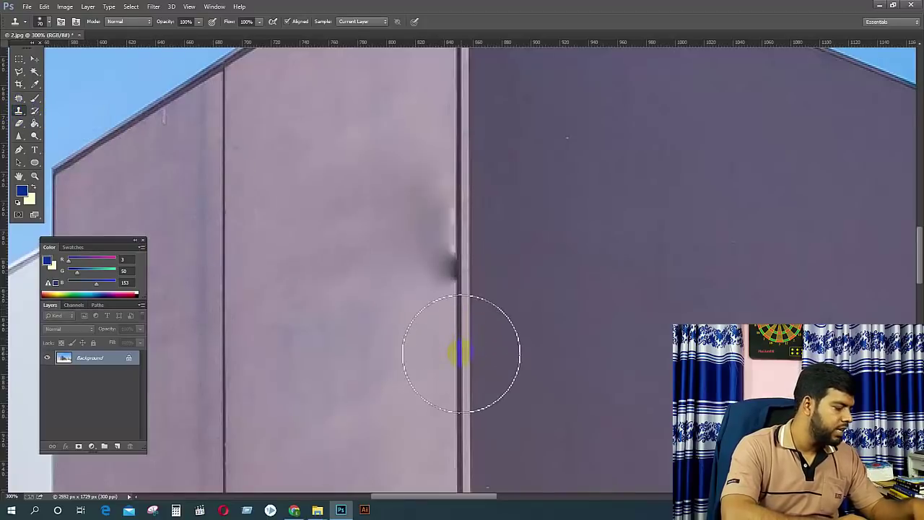
{"action": "left_click", "coordinate": [459, 382], "text": "alt"}
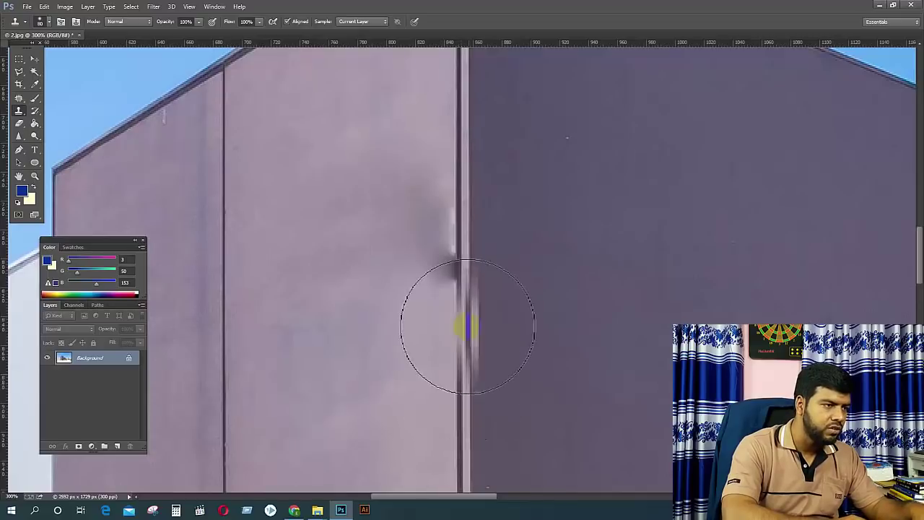
{"action": "left_click", "coordinate": [459, 253]}
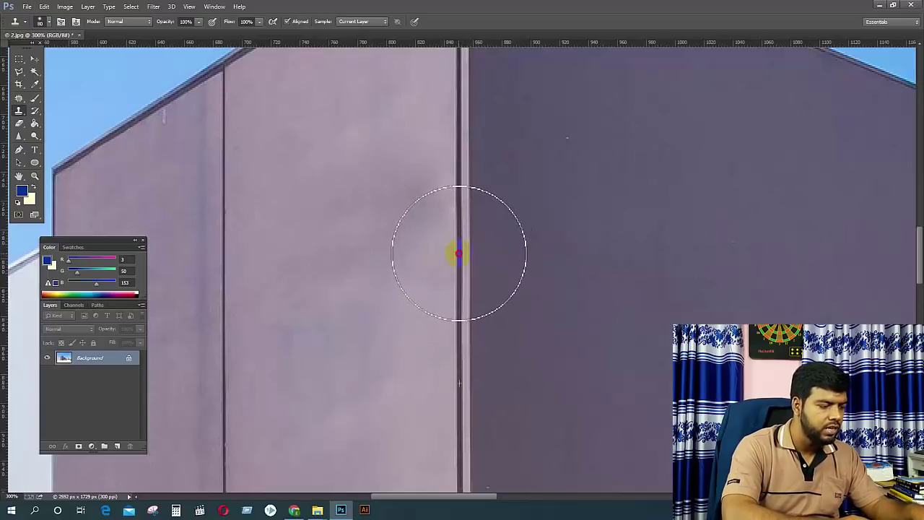
Step: Clone clean wall over the lamp on the beige building with the Clone Stamp Tool at 20 px
{"action": "scroll", "coordinate": [234, 250], "scroll_direction": "down", "scroll_amount": 4}
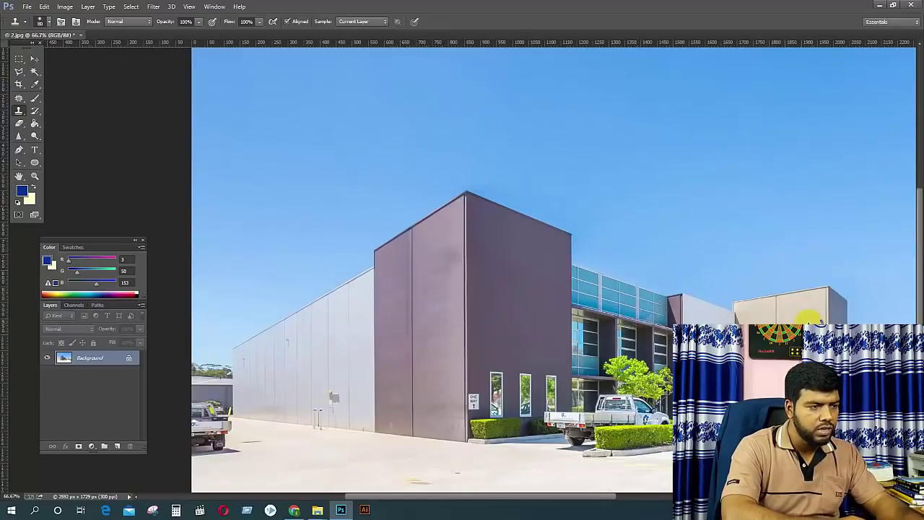
{"action": "key", "text": "ctrl+plus"}
{"action": "key", "text": "ctrl+plus"}
{"action": "key", "text": "ctrl+plus"}
{"action": "left_click_drag", "start_coordinate": [768, 320], "coordinate": [434, 238]}
{"action": "left_click_drag", "start_coordinate": [703, 281], "coordinate": [436, 250]}
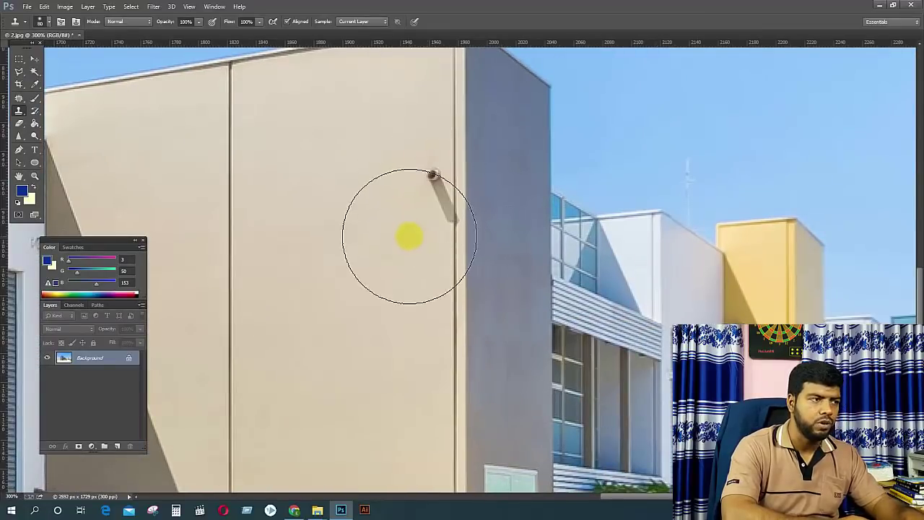
{"action": "left_click", "coordinate": [452, 177]}
{"action": "key", "text": "bracketleft"}
{"action": "key", "text": "bracketleft"}
{"action": "key", "text": "bracketleft"}
{"action": "key", "text": "bracketleft"}
{"action": "key", "text": "bracketleft"}
{"action": "key", "text": "bracketleft"}
{"action": "key", "text": "bracketleft"}
{"action": "key", "text": "bracketleft"}
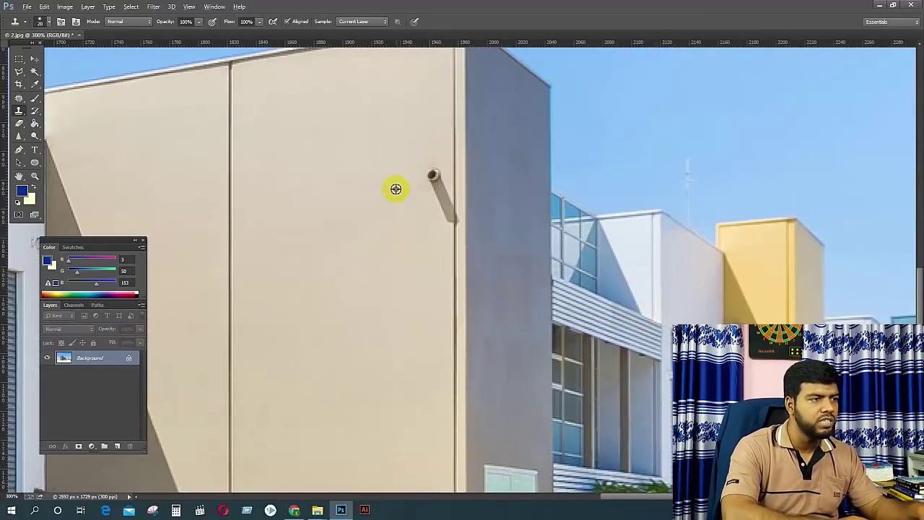
{"action": "left_click", "coordinate": [396, 190], "text": "alt"}
{"action": "left_click_drag", "start_coordinate": [432, 173], "coordinate": [431, 198]}
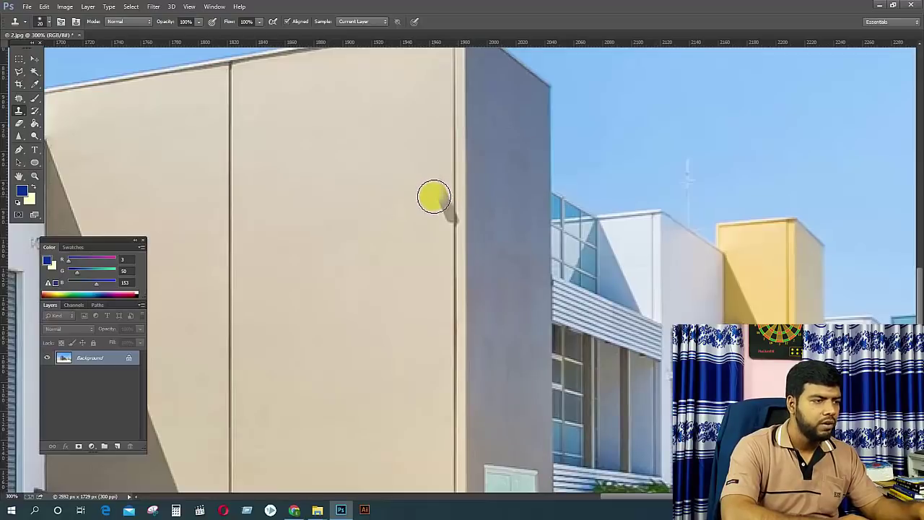
Step: Remove the lamp's remaining shadow beside the beige building's corner edge with a 50 px Clone Stamp, sampling the edge below
{"action": "key", "text": "bracketright"}
{"action": "key", "text": "bracketright"}
{"action": "key", "text": "bracketright"}
{"action": "key", "text": "bracketright"}
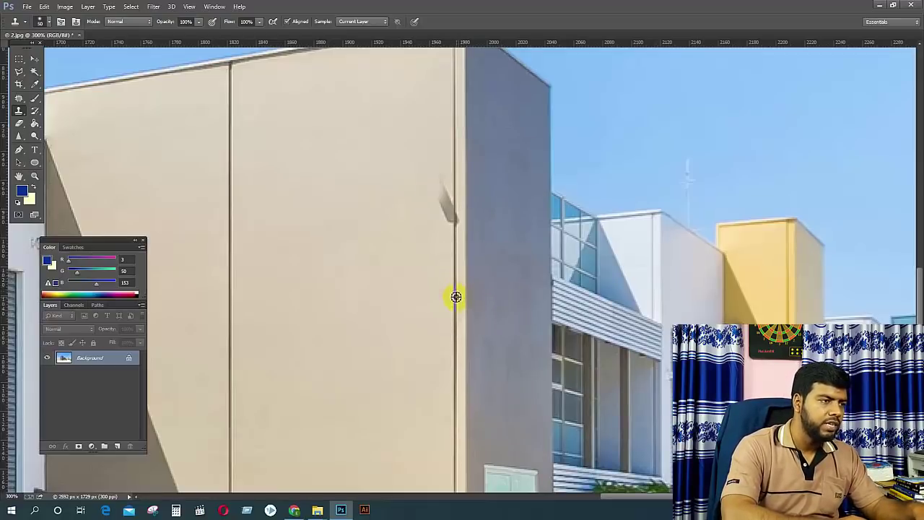
{"action": "left_click", "coordinate": [456, 297], "text": "alt"}
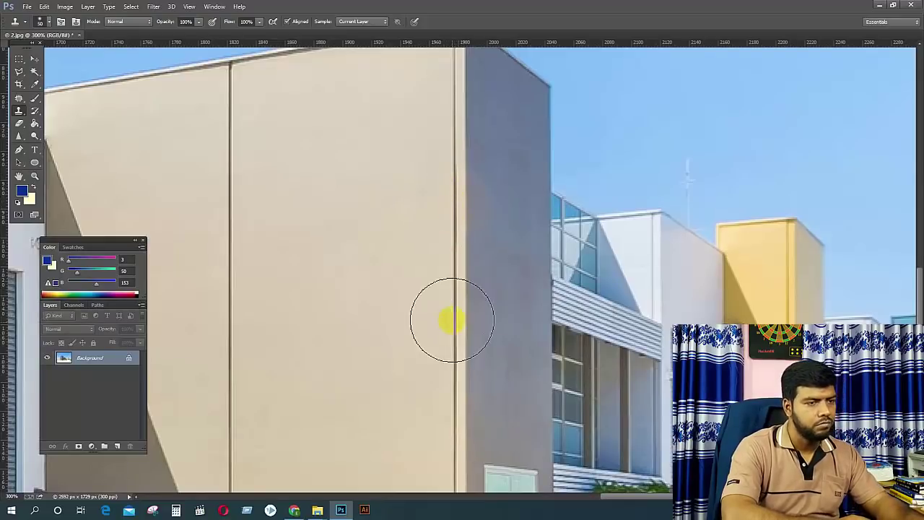
{"action": "key", "text": "ctrl+minus"}
{"action": "key", "text": "ctrl+minus"}
{"action": "key", "text": "ctrl+minus"}
{"action": "key", "text": "ctrl+minus"}
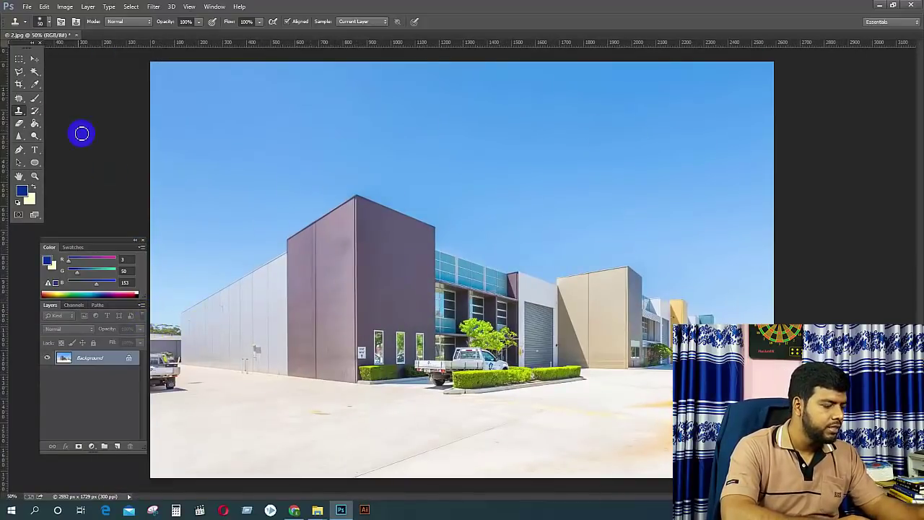
Step: Close the building photo 2.jpg without saving its changes
{"action": "key", "text": "p"}
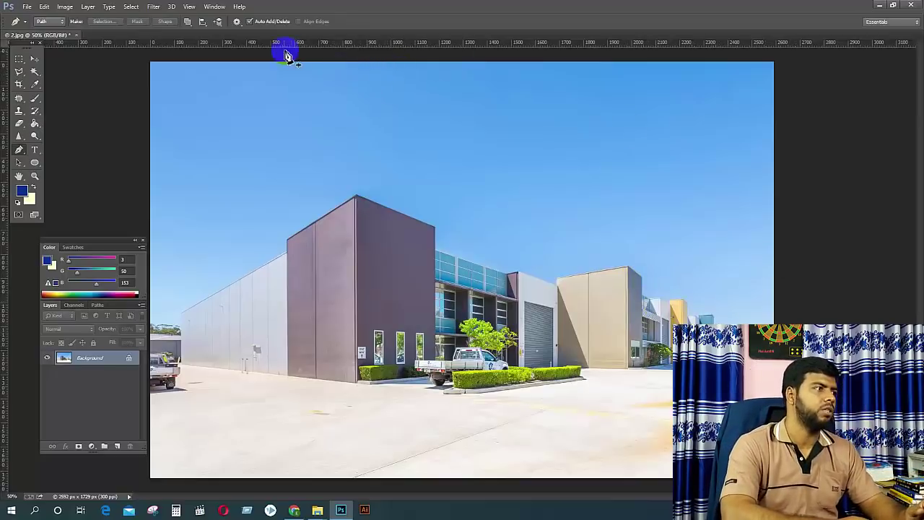
{"action": "left_click", "coordinate": [76, 35]}
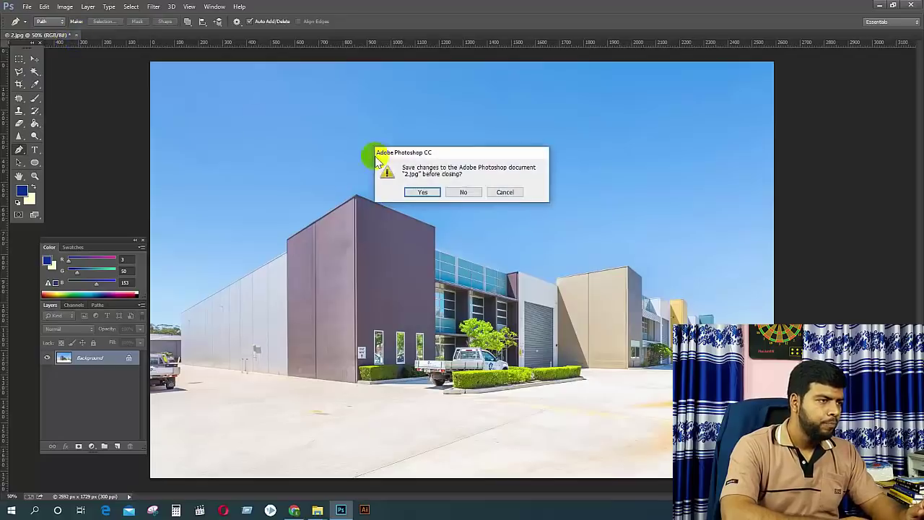
{"action": "left_click", "coordinate": [466, 191]}
Step: Open b.jpeg from the "6-Object Remove any image" folder in Photos and compare the original ruins picture with the retouched bbb.jpg
{"action": "mouse_move", "coordinate": [317, 510]}
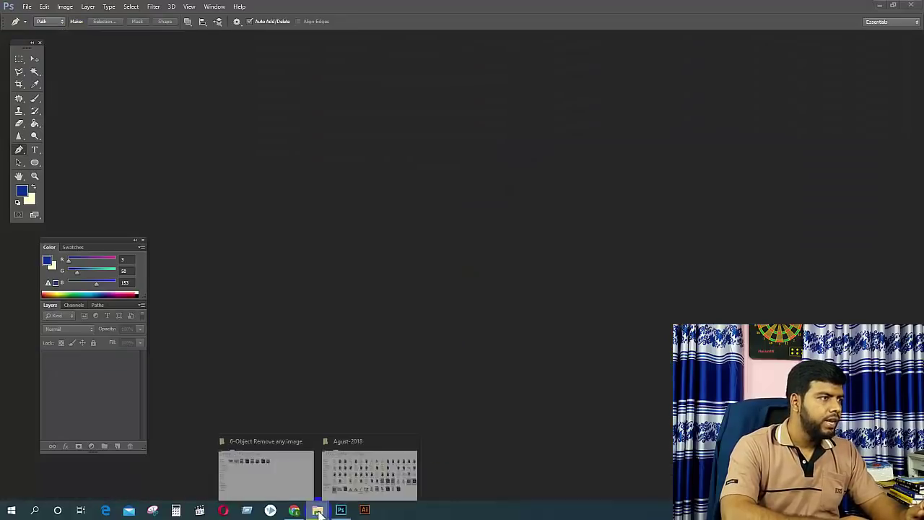
{"action": "left_click", "coordinate": [258, 451]}
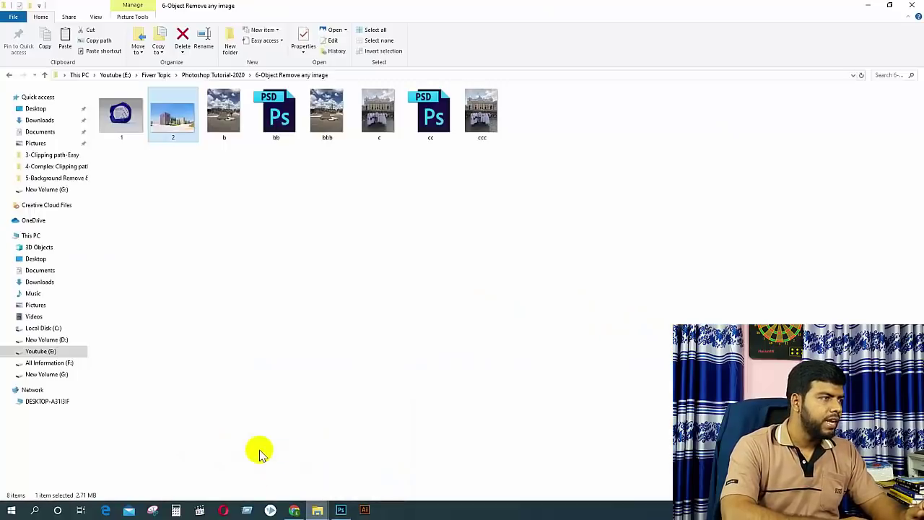
{"action": "double_click", "coordinate": [229, 123]}
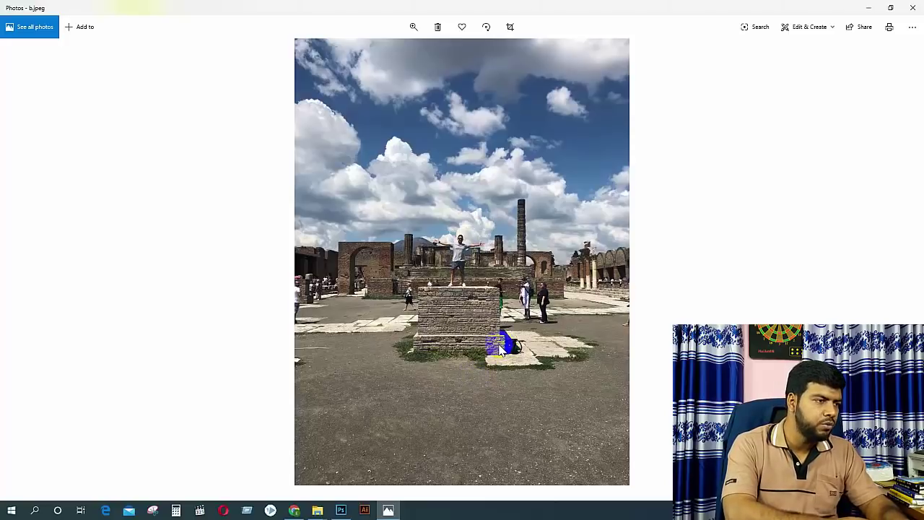
{"action": "key", "text": "Right"}
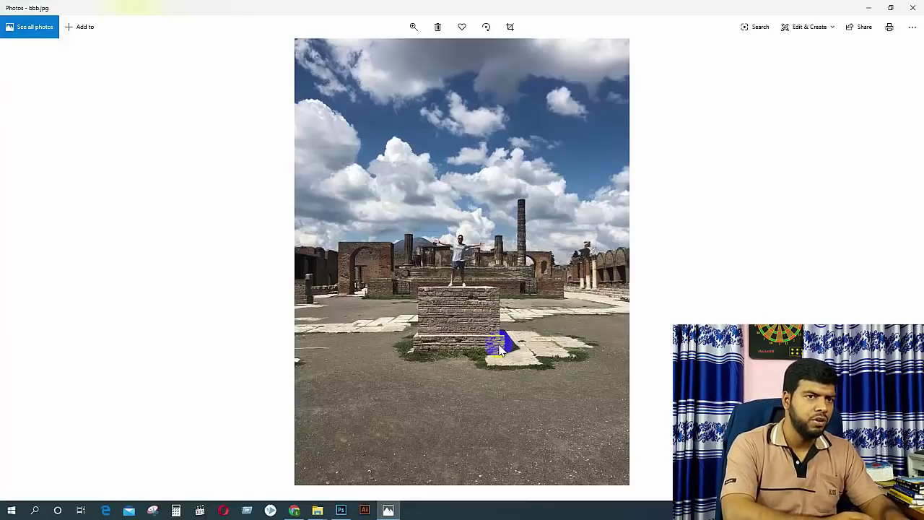
{"action": "key", "text": "Left"}
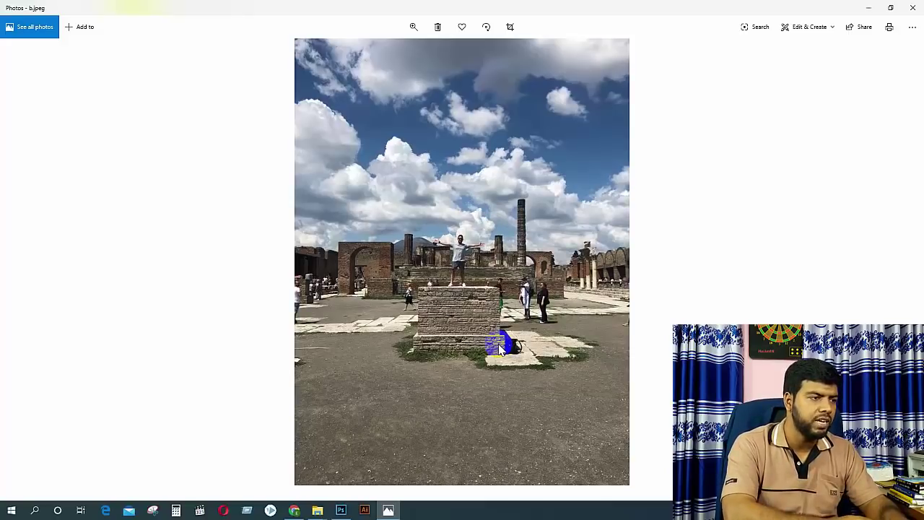
{"action": "key", "text": "Right"}
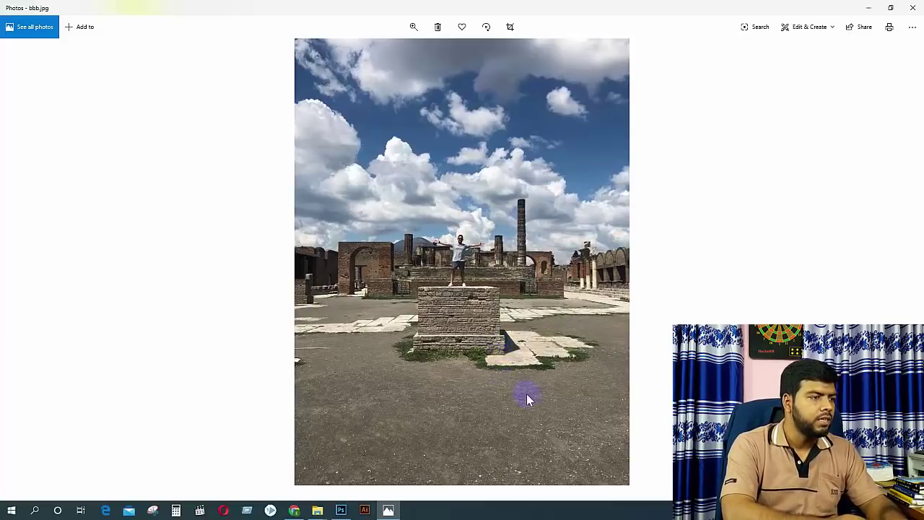
Step: Compare the original group photo c.jpeg with its retouched version ccc.jpg, checking the bystander's area beside the fence
{"action": "key", "text": "Right"}
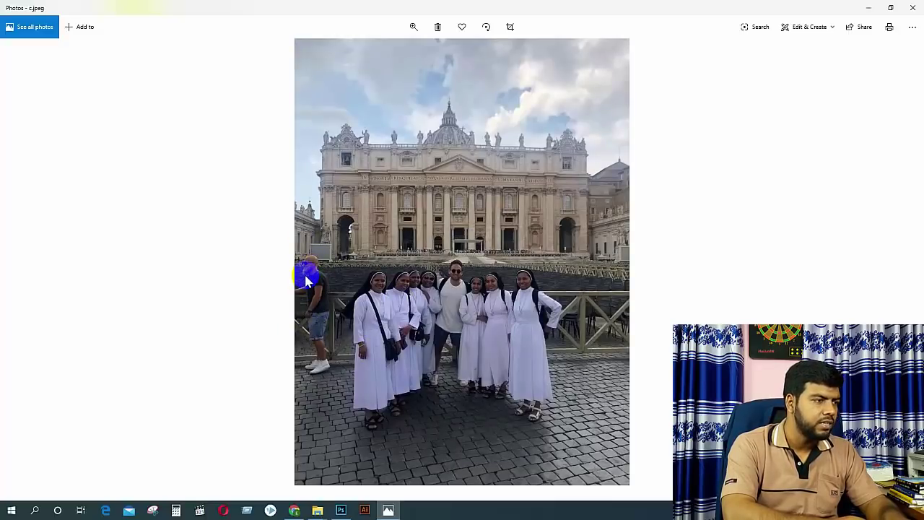
{"action": "key", "text": "Right"}
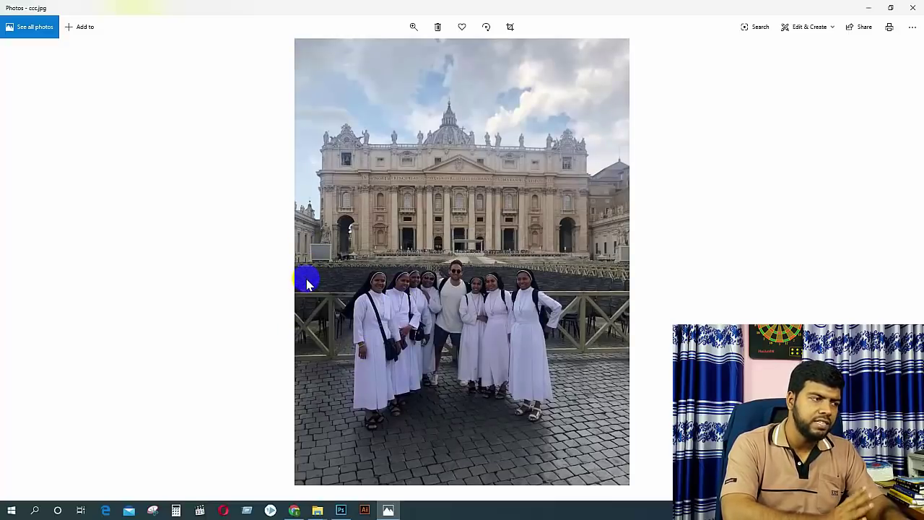
{"action": "key", "text": "Left"}
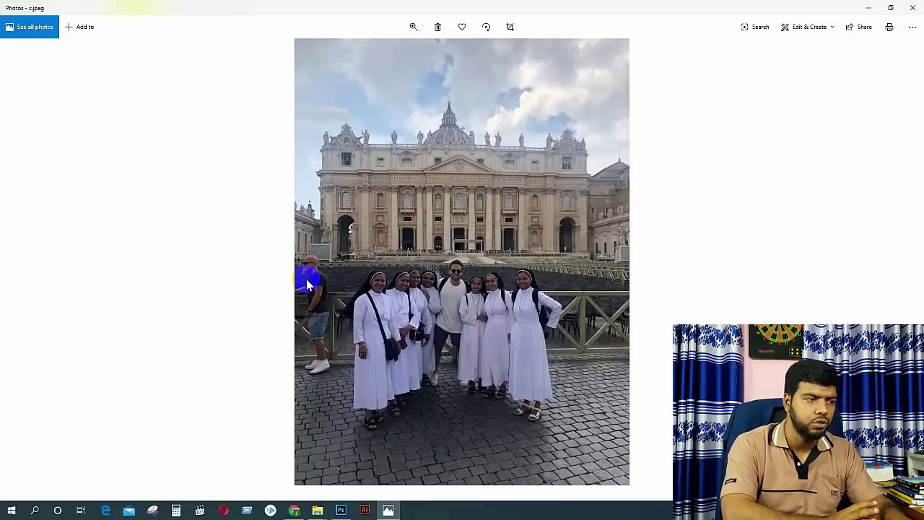
{"action": "key", "text": "Right"}
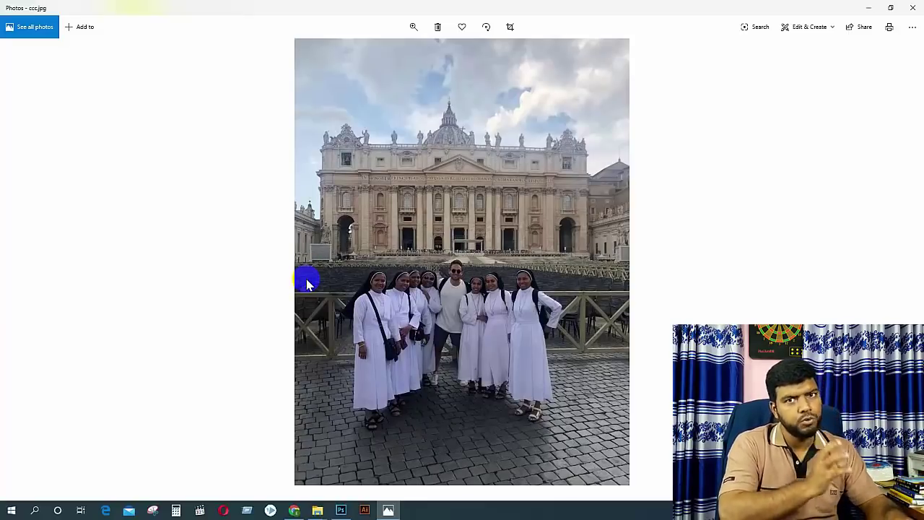